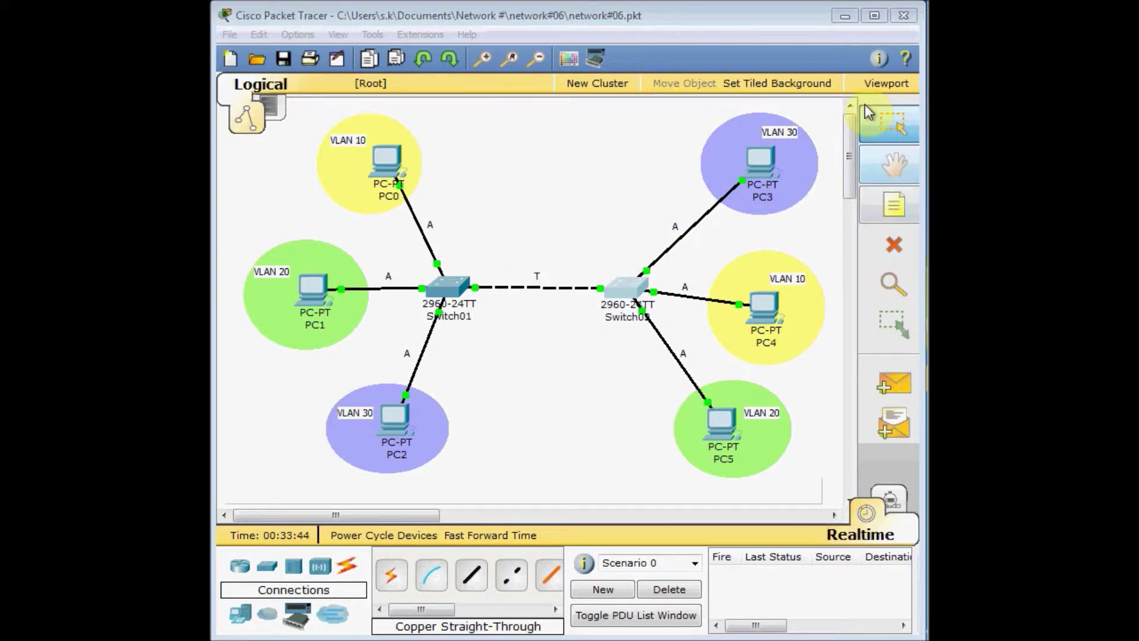
Enter privileged mode on Switch01's command line and run sh vlan to examine its configured VLANs
left_click(458, 296)
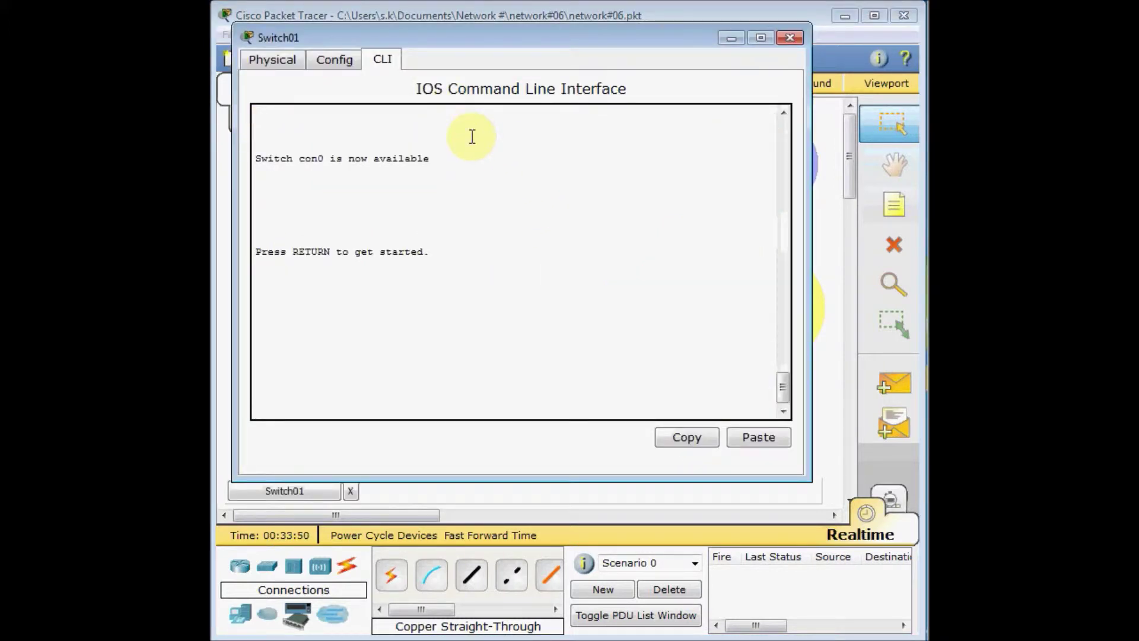
key("Return")
key("Return")
key("Return")
type("en")
key("Return")
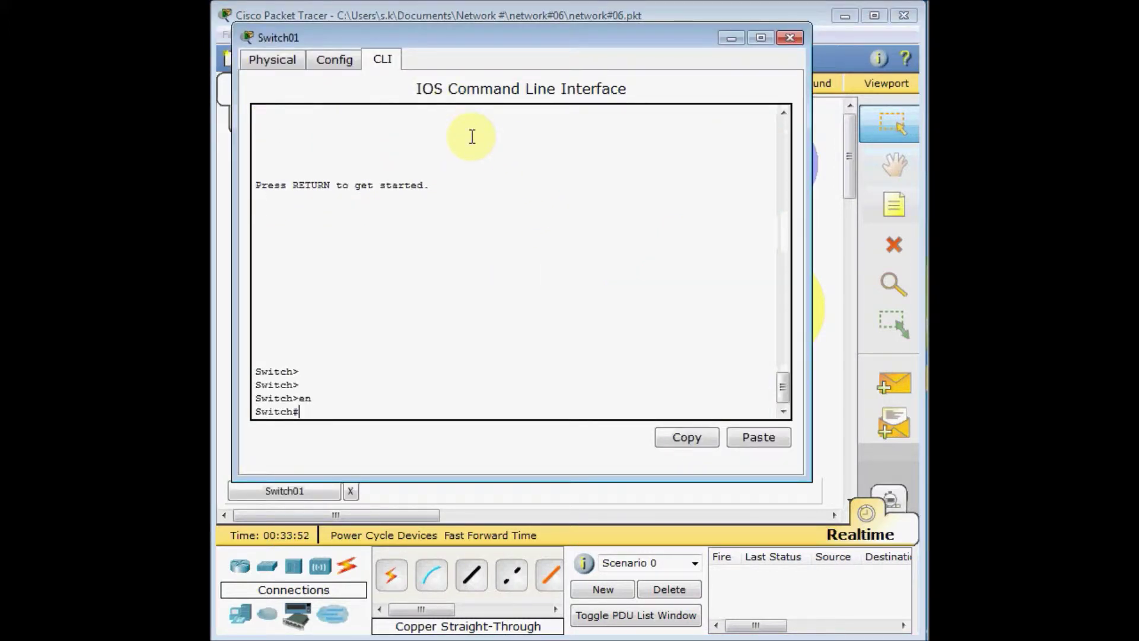
type("sh vlan")
key("Return")
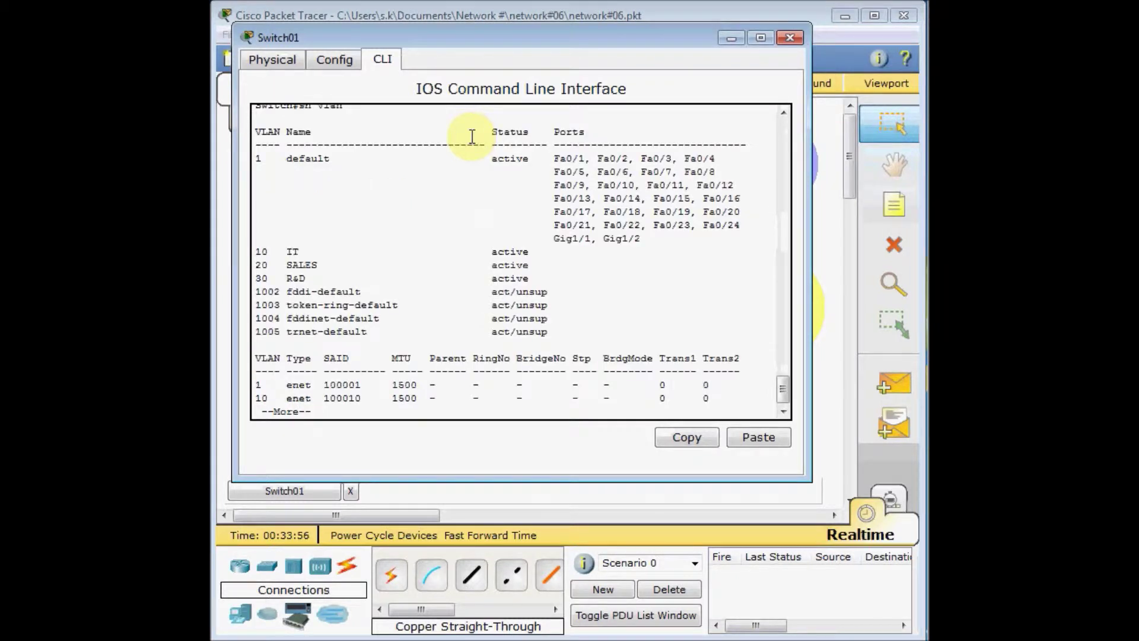
double_click(261, 265)
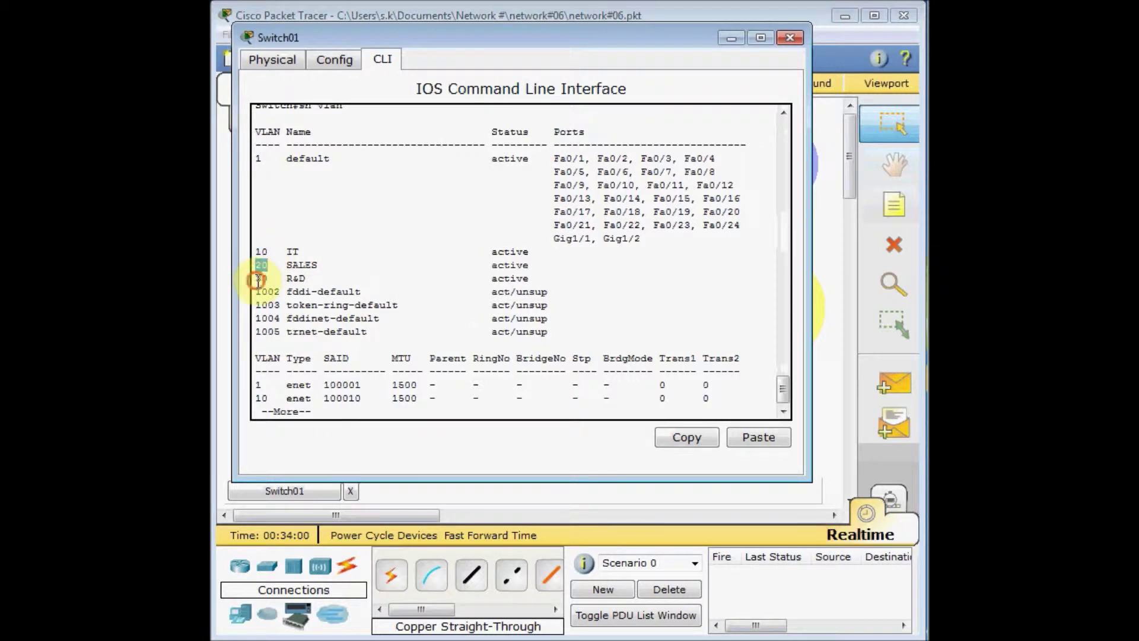
double_click(259, 159)
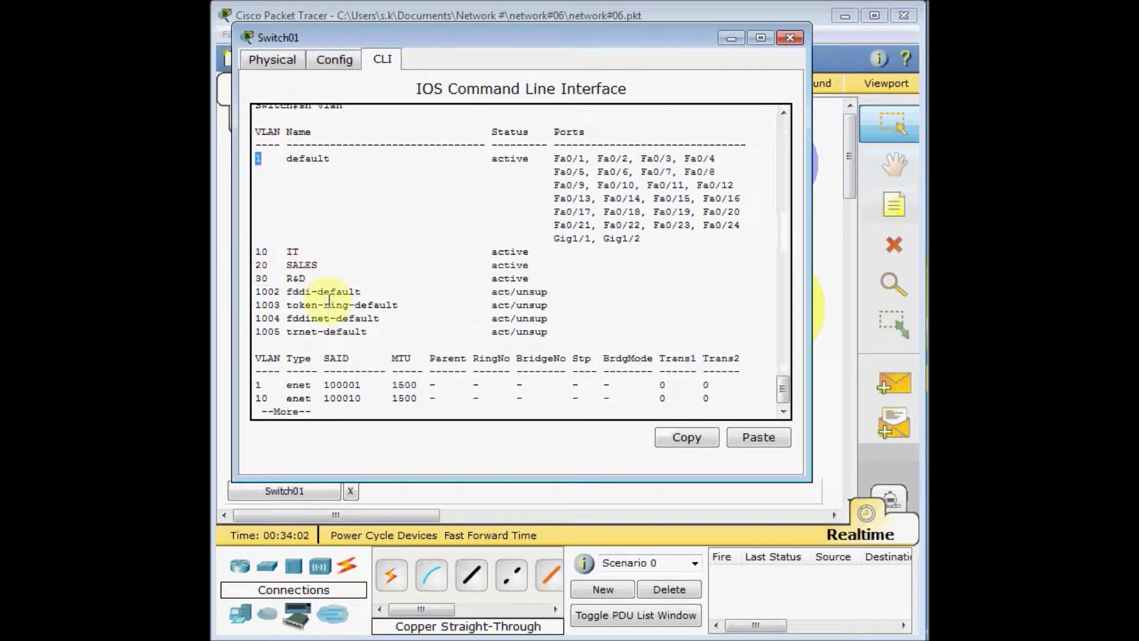
left_click(790, 39)
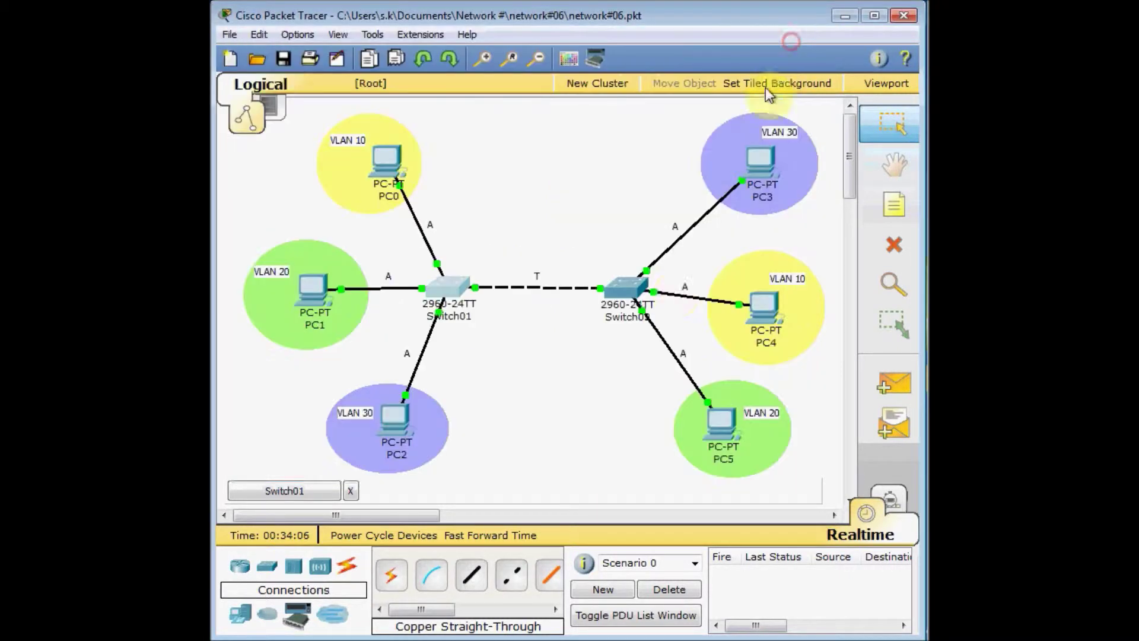
Enter privileged mode on Switch02's command line, review its VLANs with sh vlan, and close the device window
left_click(632, 305)
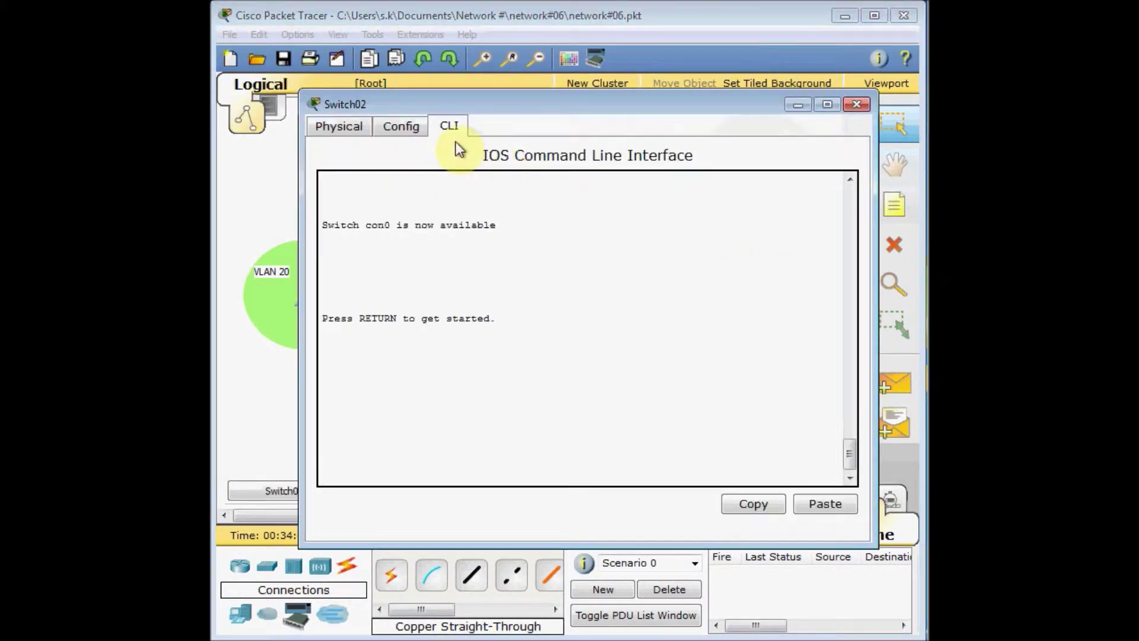
key("Return")
type("en")
key("Return")
type("sh vlan")
key("Return")
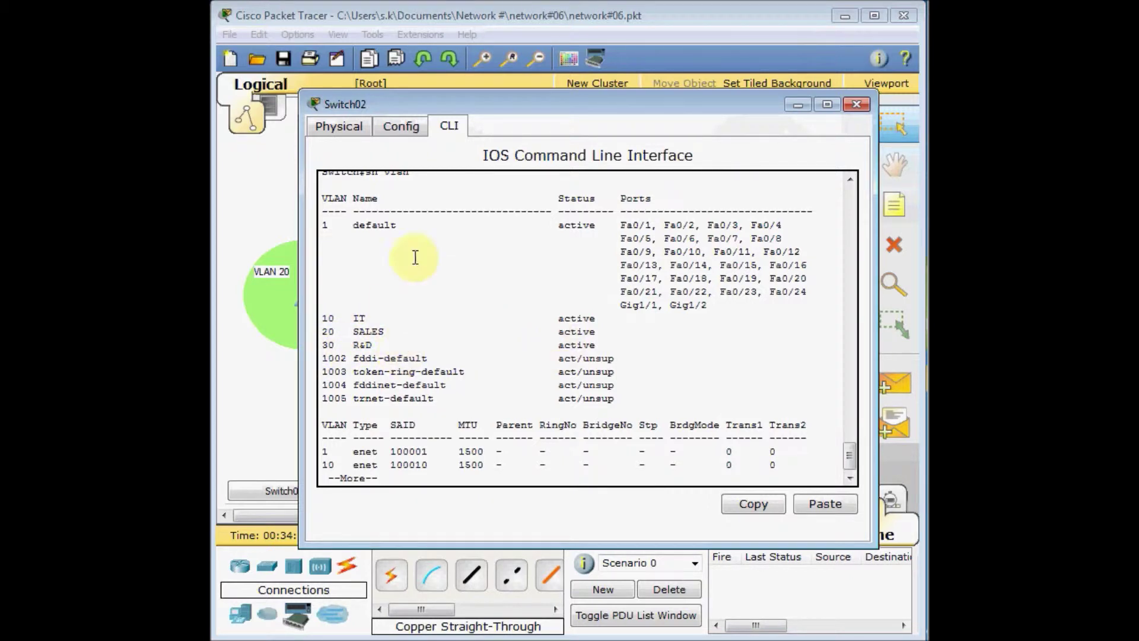
key("q")
left_click(856, 105)
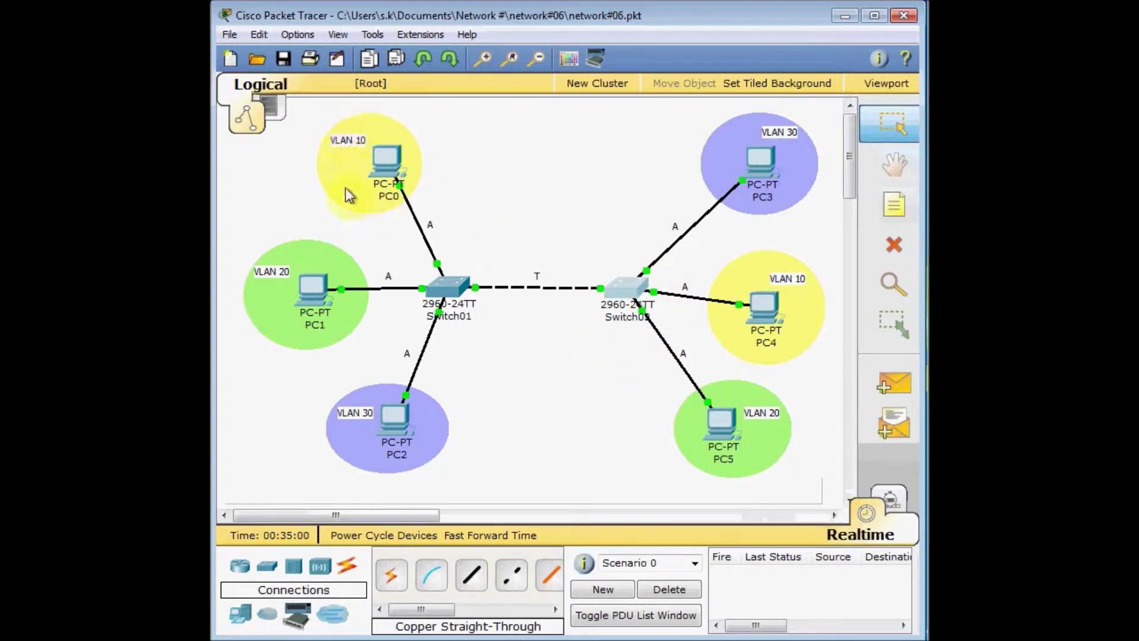
Study the switch VLANs.jpg and trunking.jpg diagrams in Windows Photo Viewer, then return to the network topology
mouse_move(389, 193)
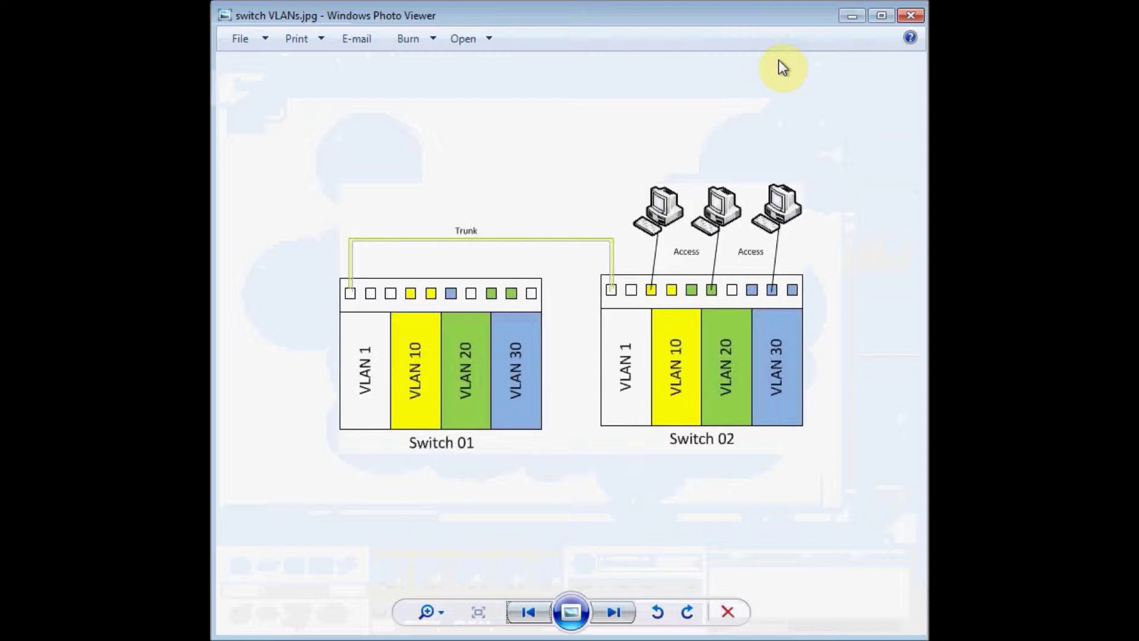
key("Right")
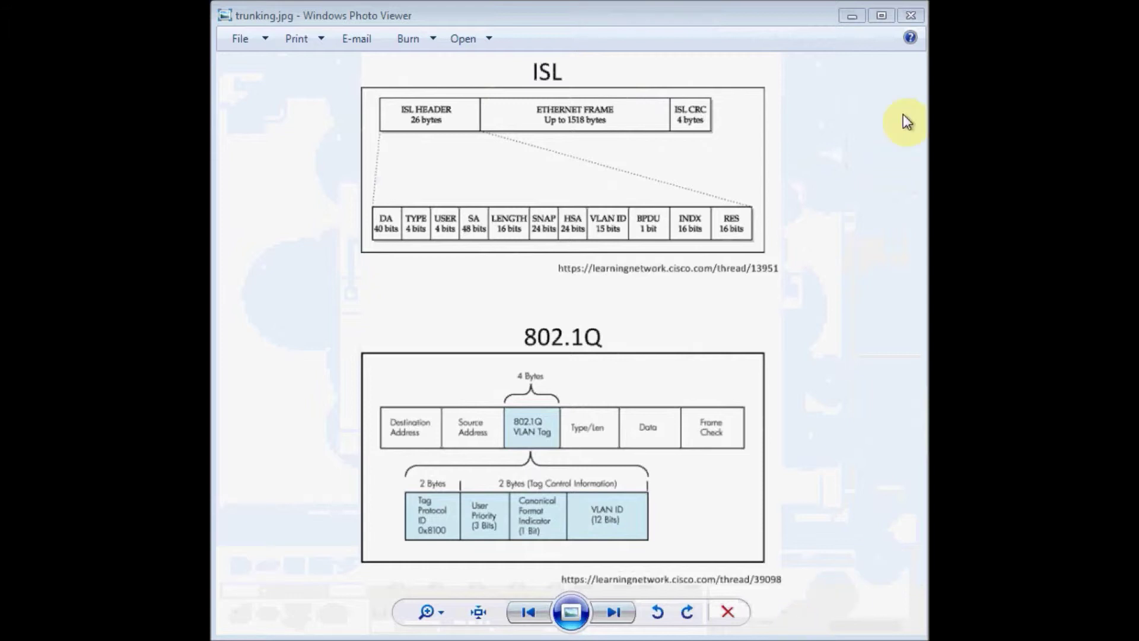
left_click(848, 18)
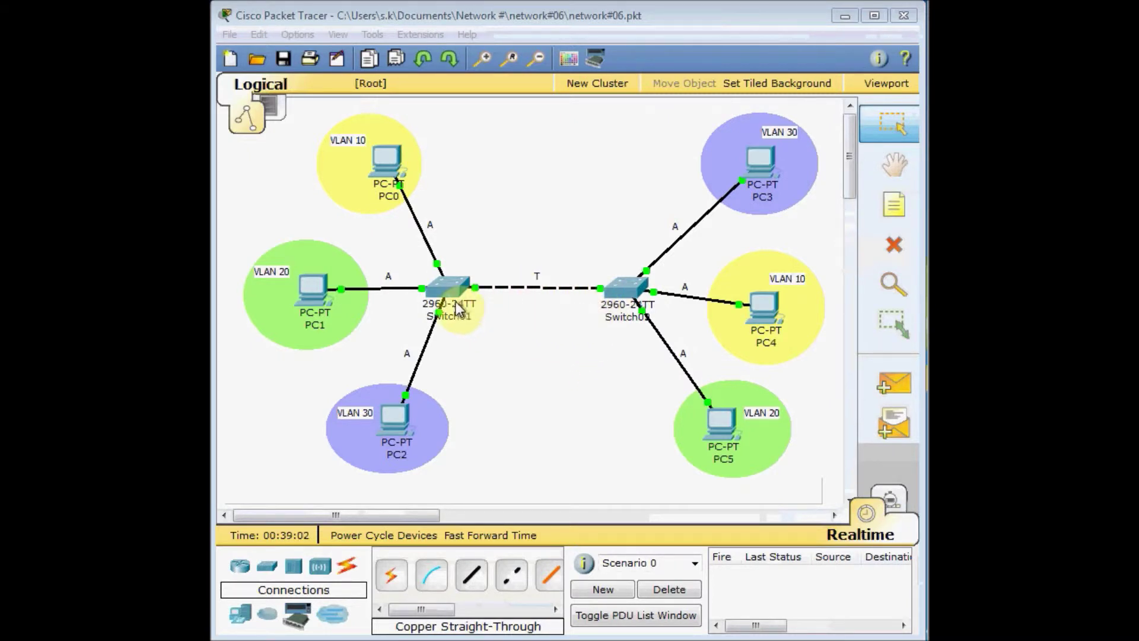
Reopen Switch01's command line and quit the paged VLAN listing to return to the privileged prompt
left_click(442, 283)
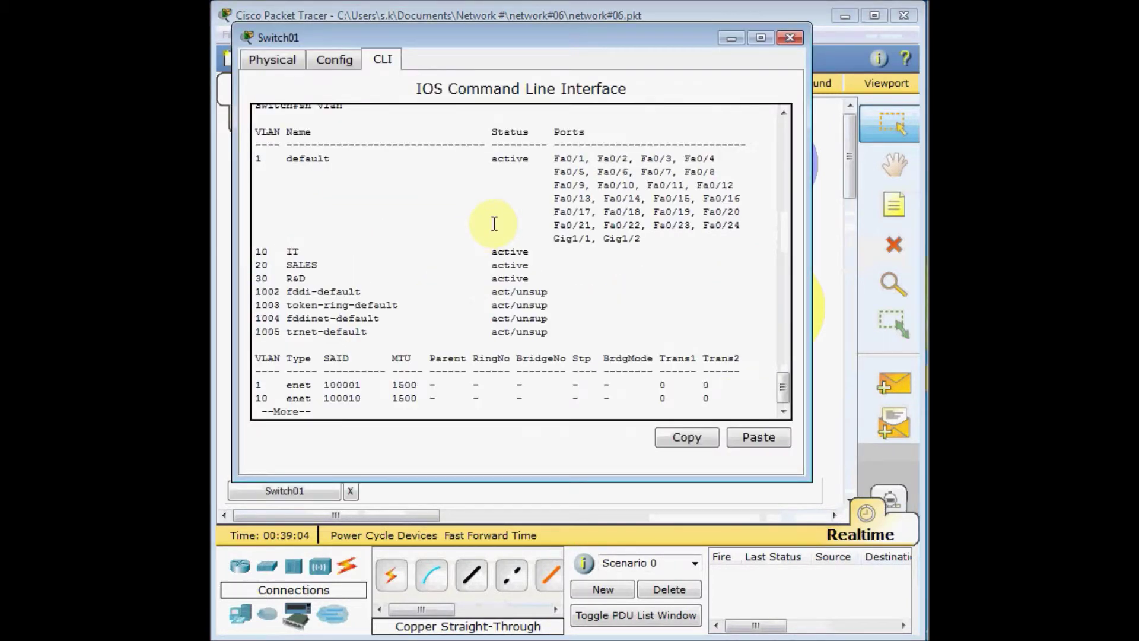
key("q")
key("Return")
key("Return")
type("conf t")
key("Return")
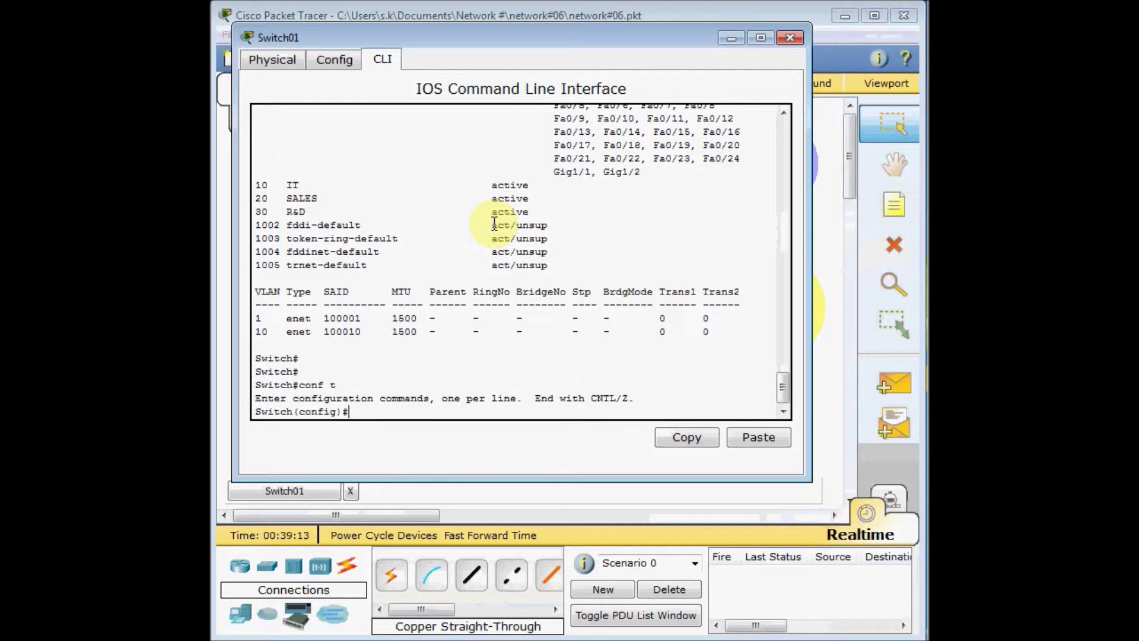
type("exit")
key("Return")
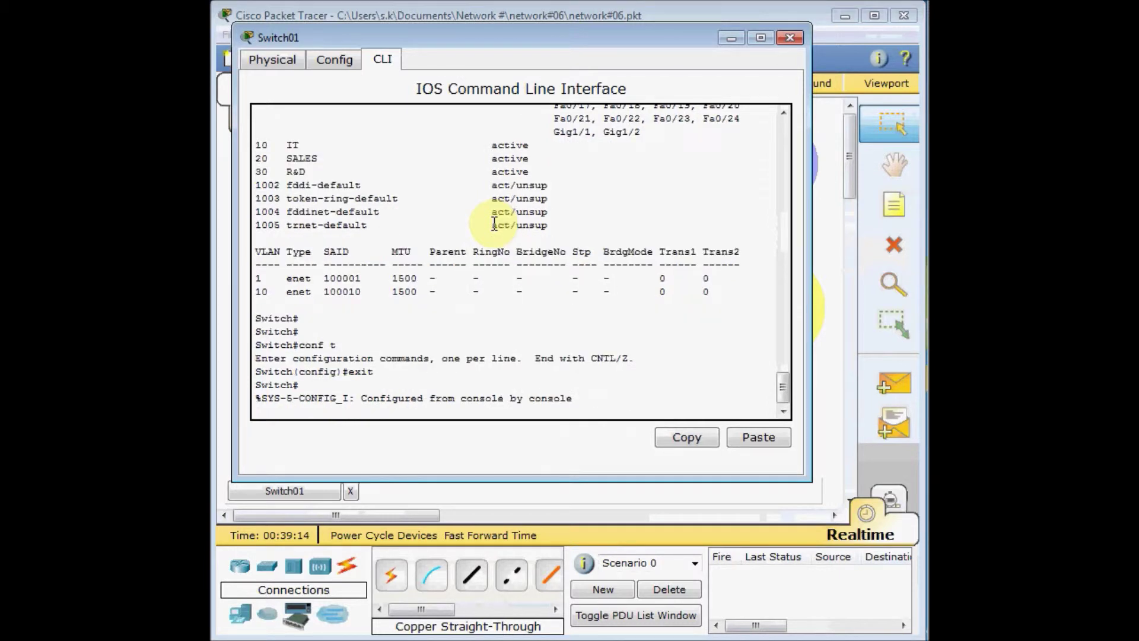
key("Return")
key("Return")
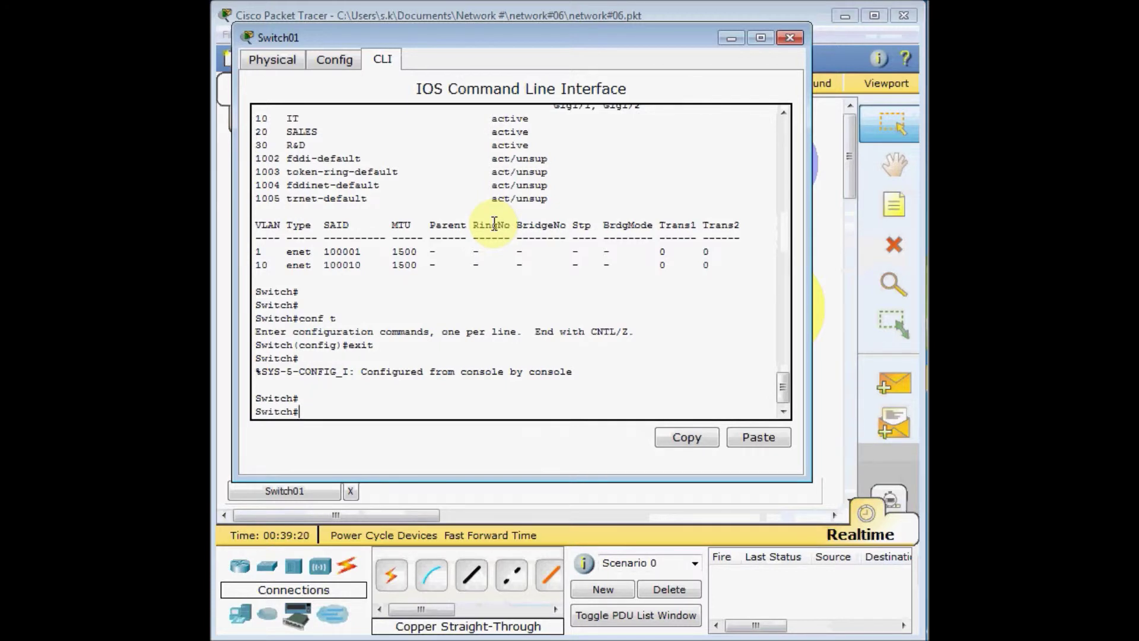
Run show interfaces fa 0/1 switchport on Switch01, examine the administrative and operational modes, and close its window
type("sh")
key("Tab")
type("i")
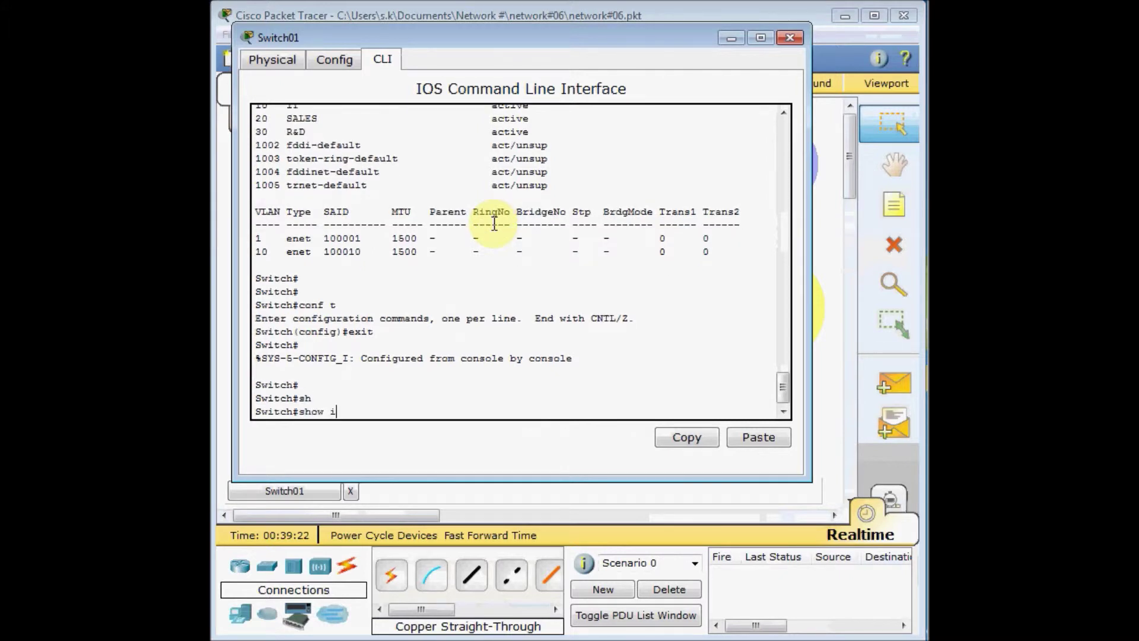
type("n")
key("Tab")
type("fa 0/1 switchport")
key("Tab")
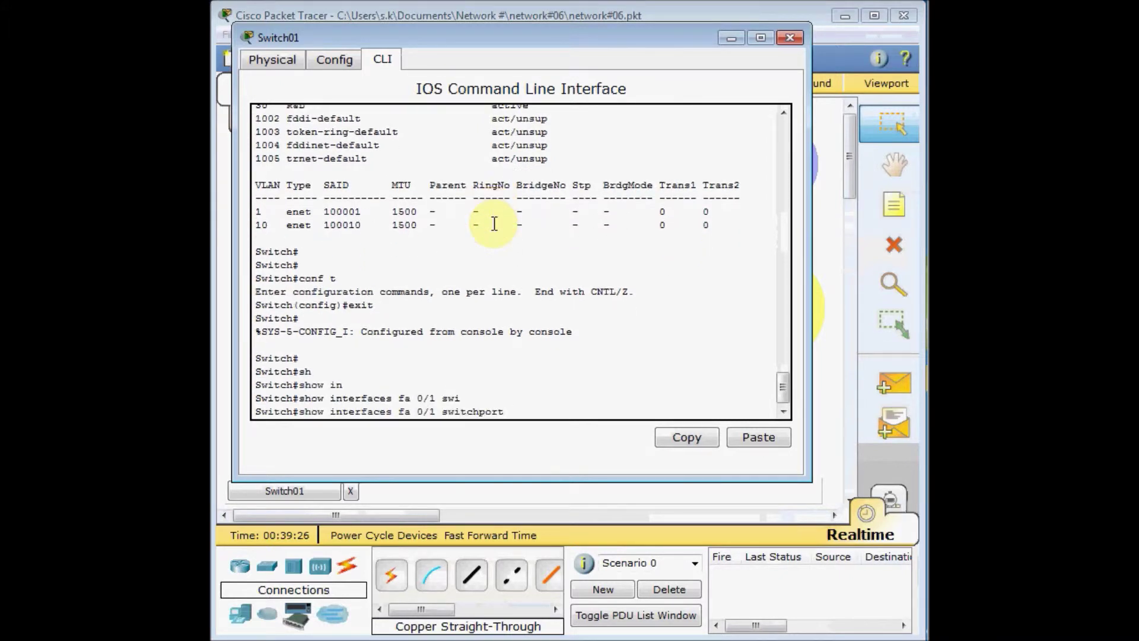
key("Return")
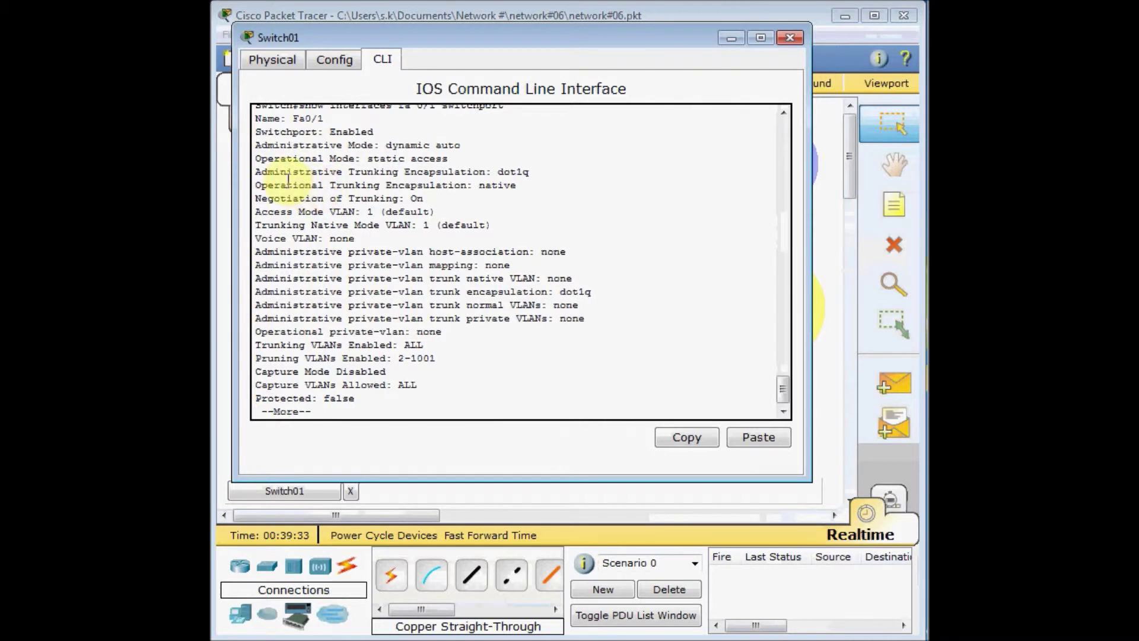
left_click_drag(256, 145, 461, 159)
left_click(356, 159)
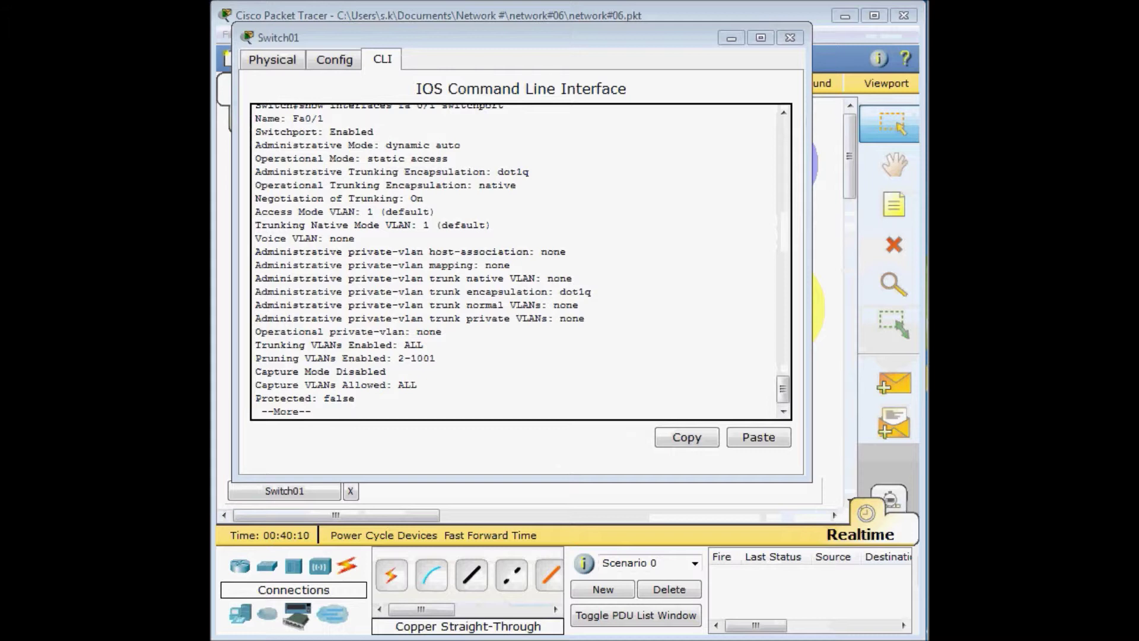
left_click(693, 211)
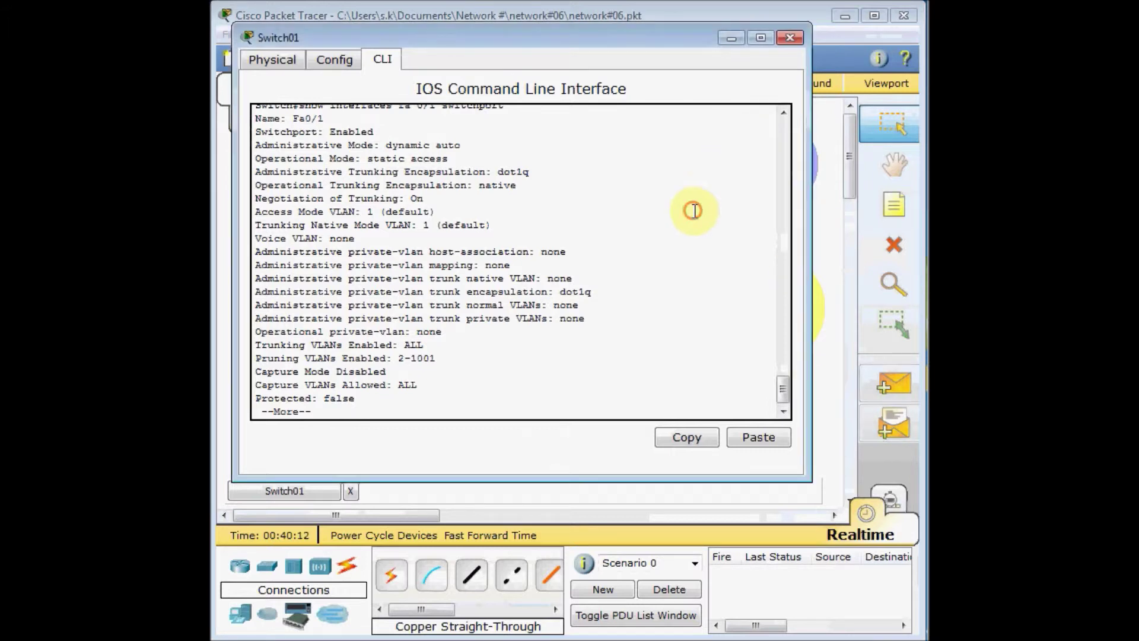
left_click(791, 37)
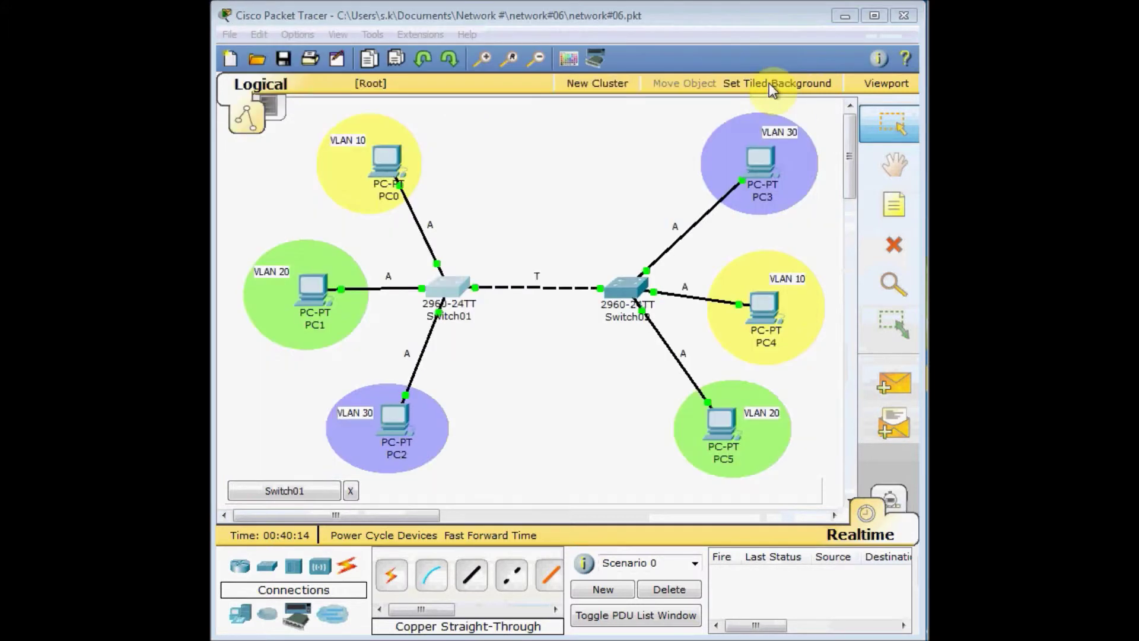
Check Switch02's port mode with sh int fa 0/1 switchport and close its window
left_click(629, 287)
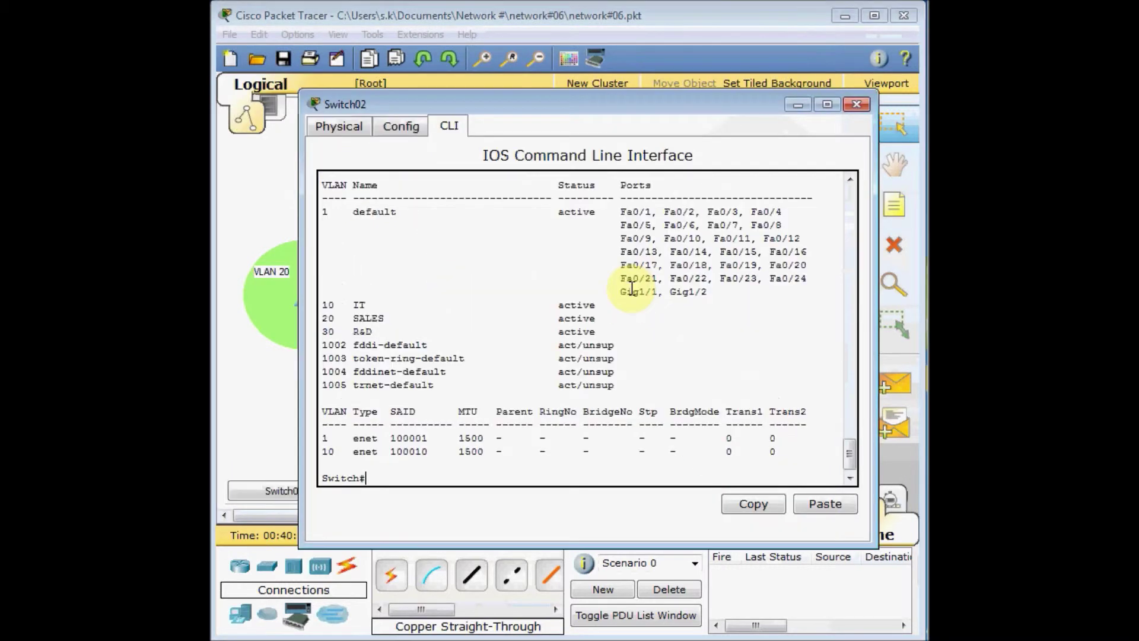
type("sh int fa 0/1 sw")
key("Tab")
key("Return")
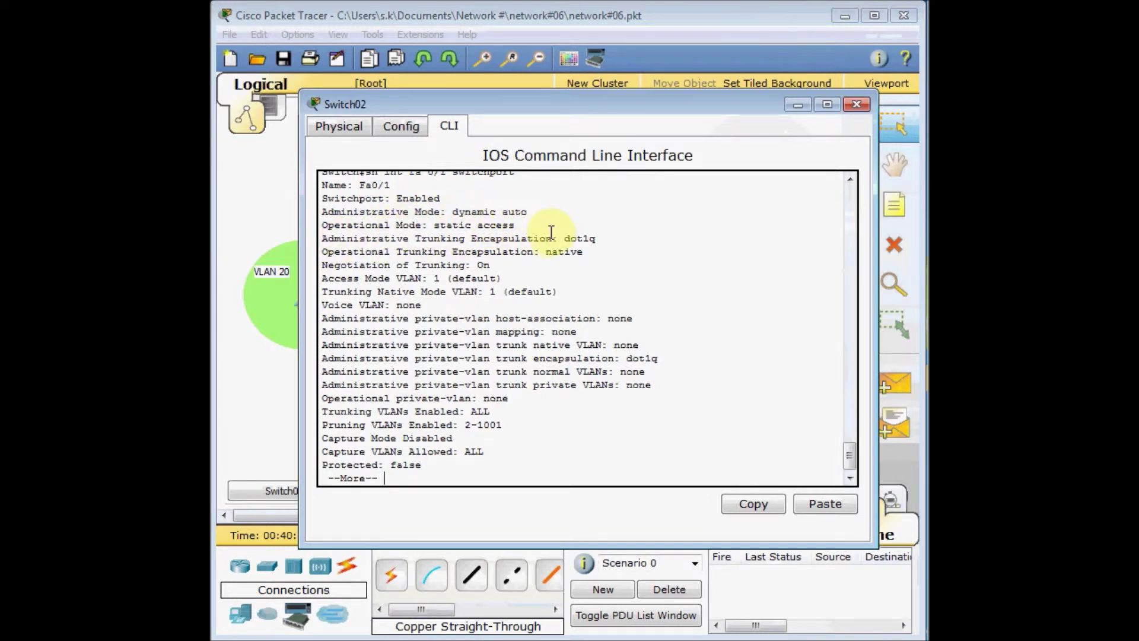
left_click(856, 106)
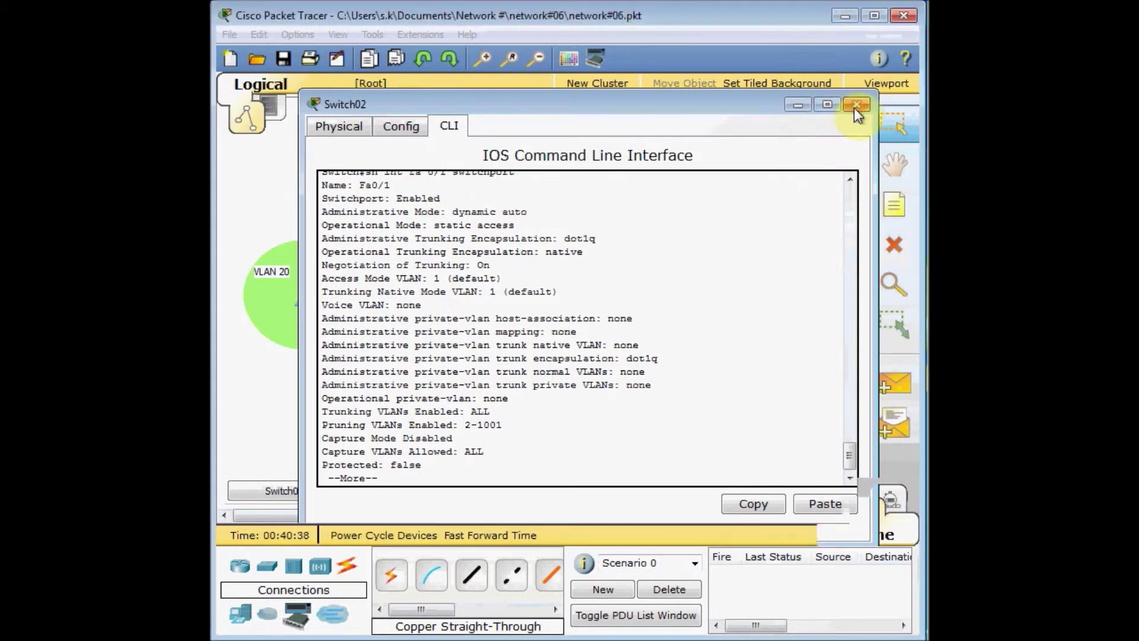
Enter global configuration on Switch01 with conf t and open interface fa 0/1 for configuration
left_click(449, 292)
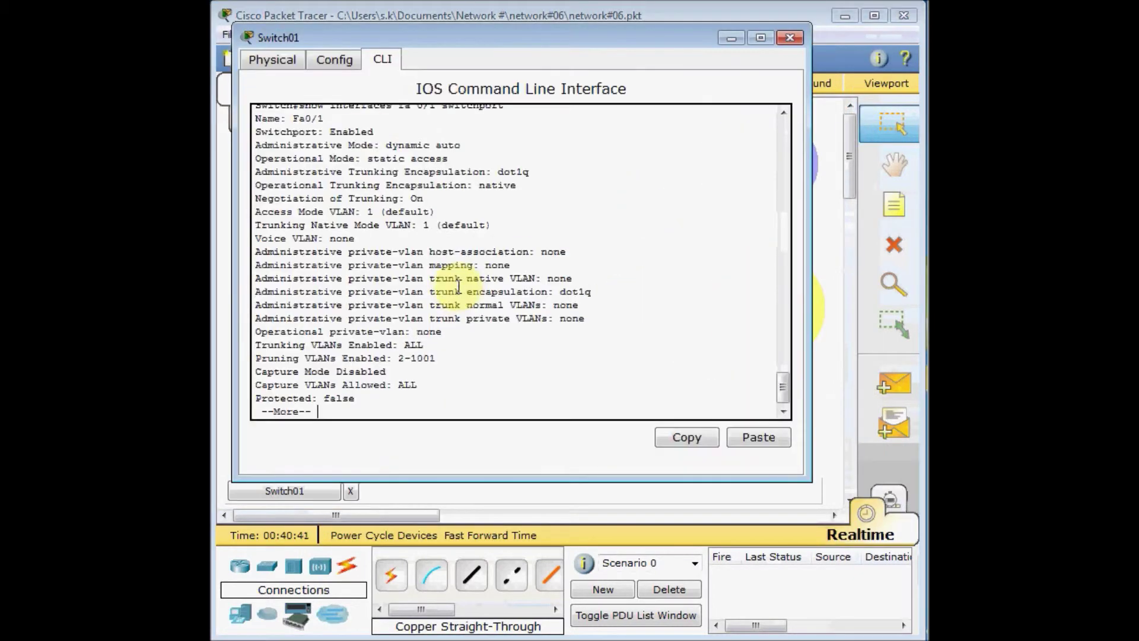
key("Return")
type("conf t")
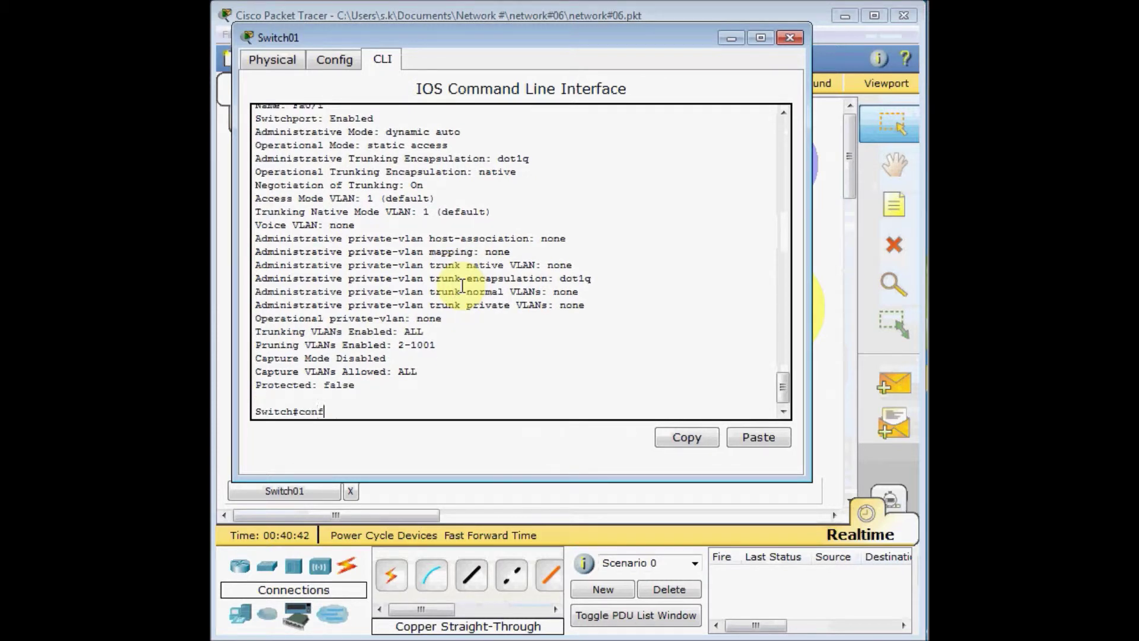
key("Return")
type("itch(config)#i")
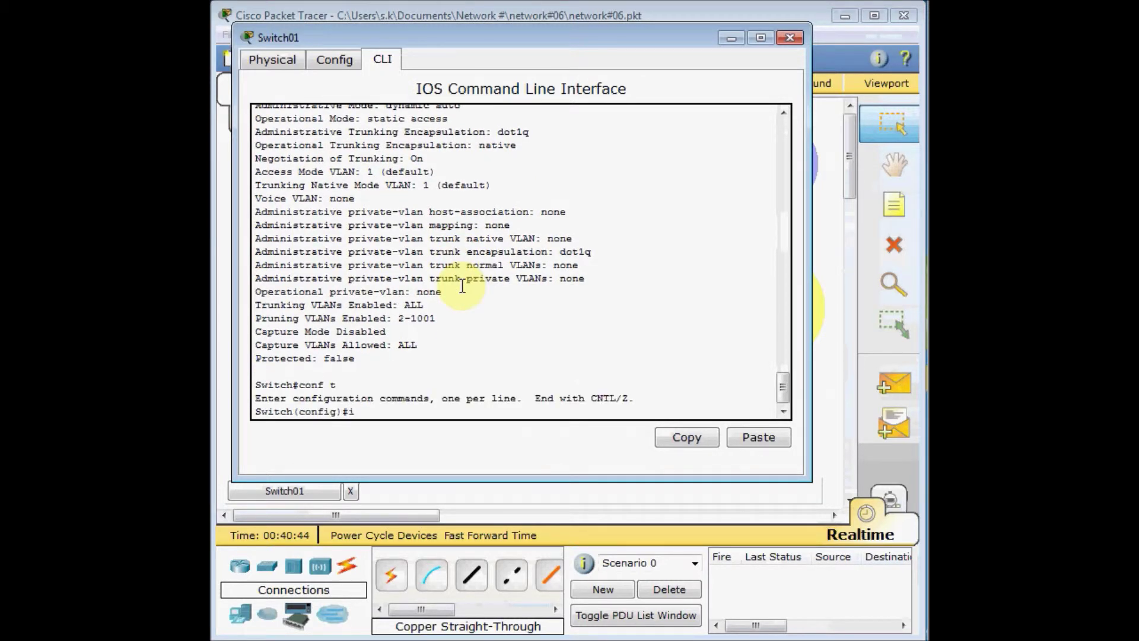
type("nt fa 0/1")
key("Return")
List the command help for switchport mode and for switchport mode dynamic on Switch01's fa 0/1
type("swit")
key("Tab")
type("mo")
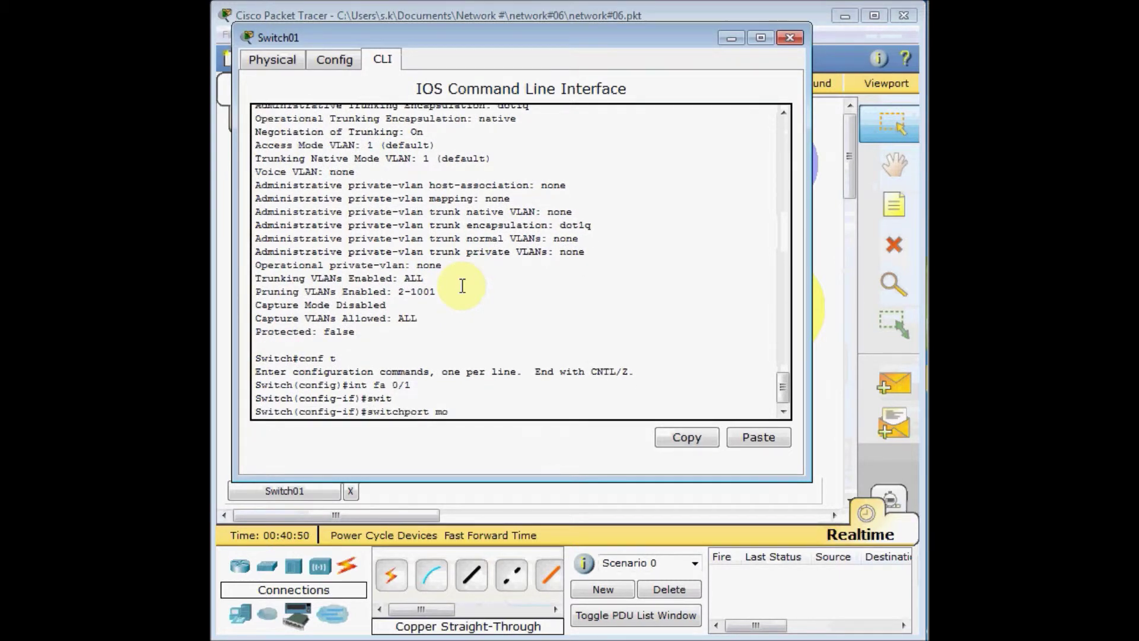
key("Tab")
type("?")
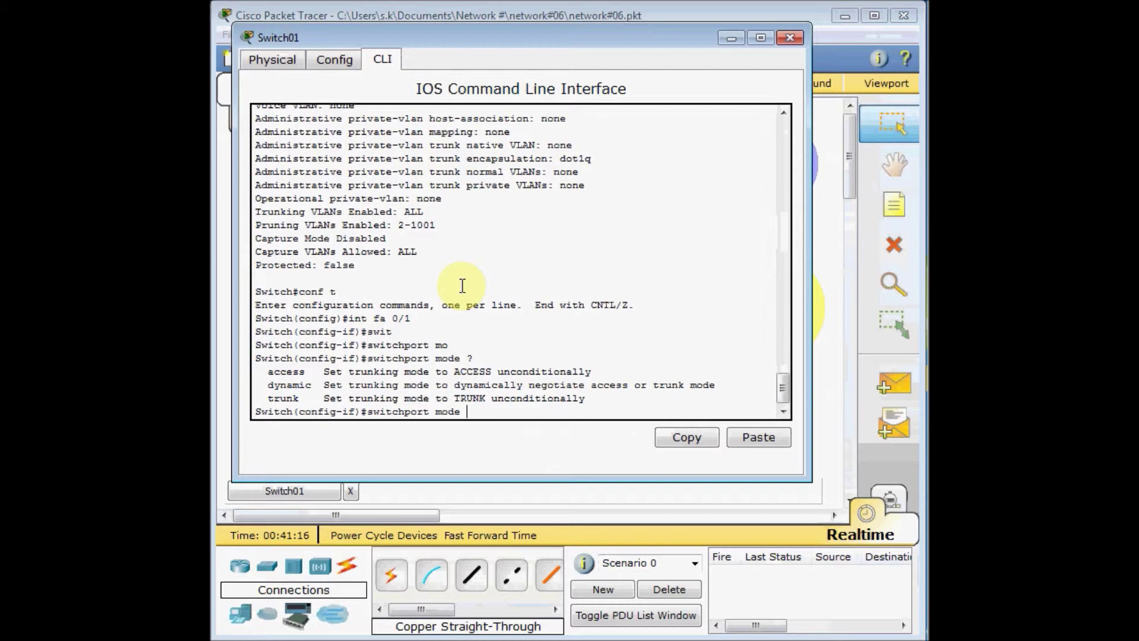
type("dyn")
key("Tab")
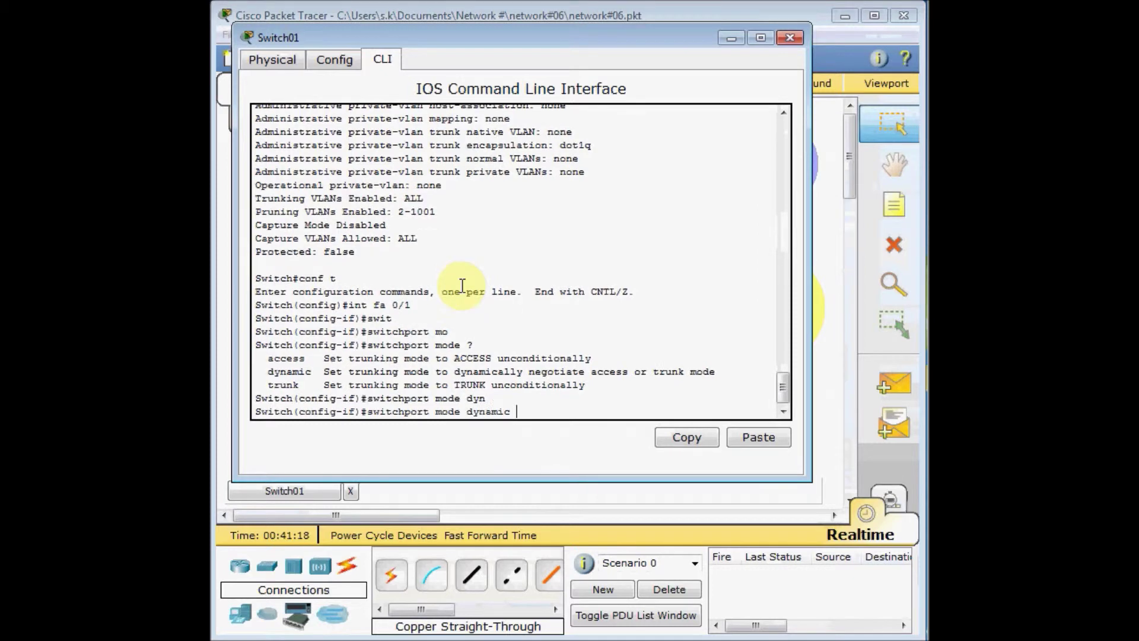
type("?")
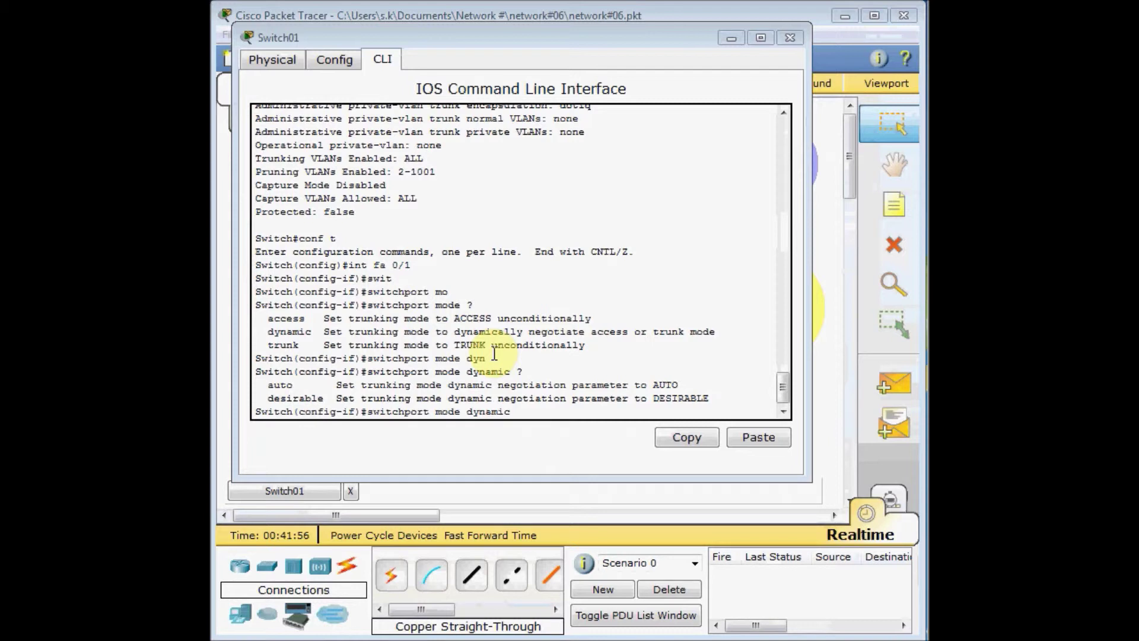
Remove the dynamic keyword from the unfinished switchport mode command on Switch01
left_click(561, 409)
key("BackSpace")
key("BackSpace")
key("BackSpace")
key("BackSpace")
key("BackSpace")
key("BackSpace")
key("BackSpace")
key("BackSpace")
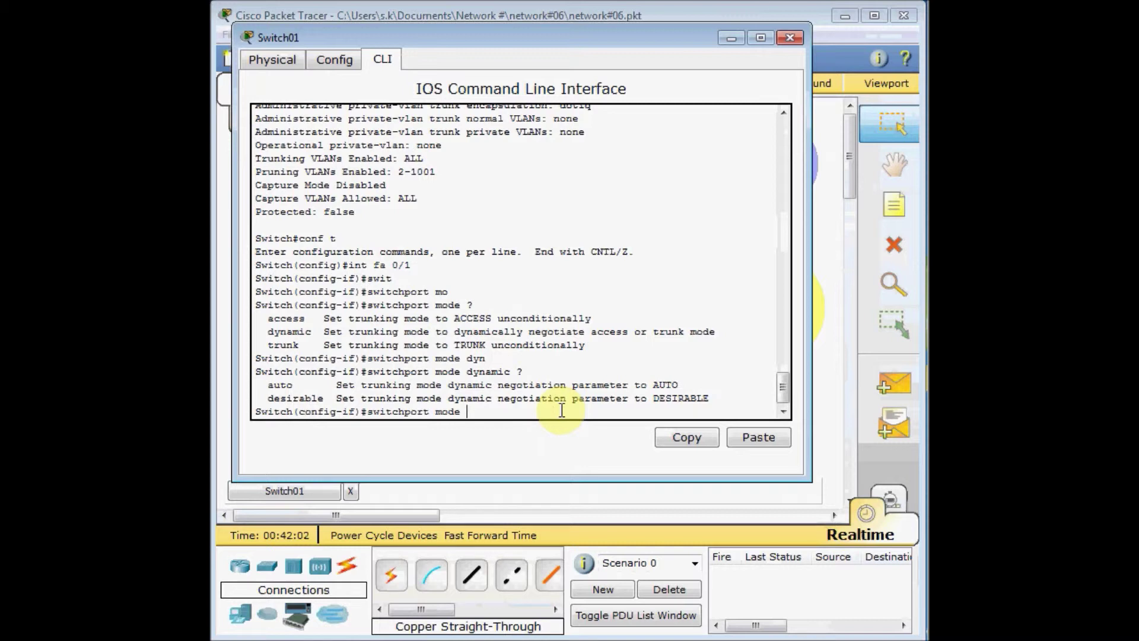
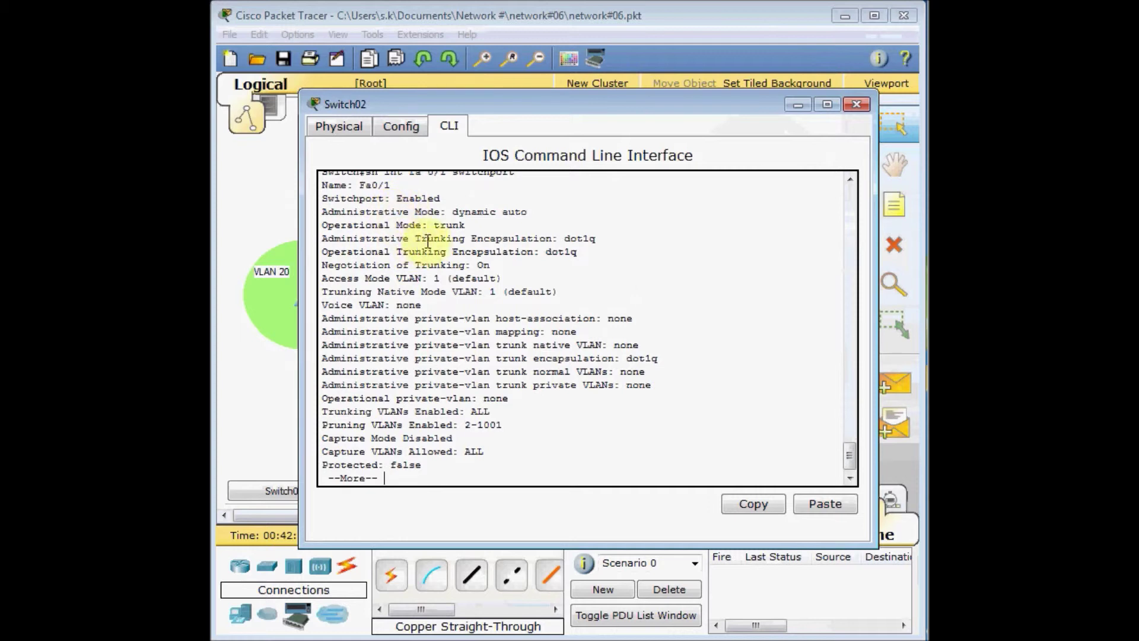
Compare the Fa0/1 administrative and operational modes in Switch02's latest switchport output with those in the earlier output
left_click_drag(383, 212, 465, 223)
left_click(474, 226)
scroll(491, 234, "up", 4)
scroll(492, 237, "up", 7)
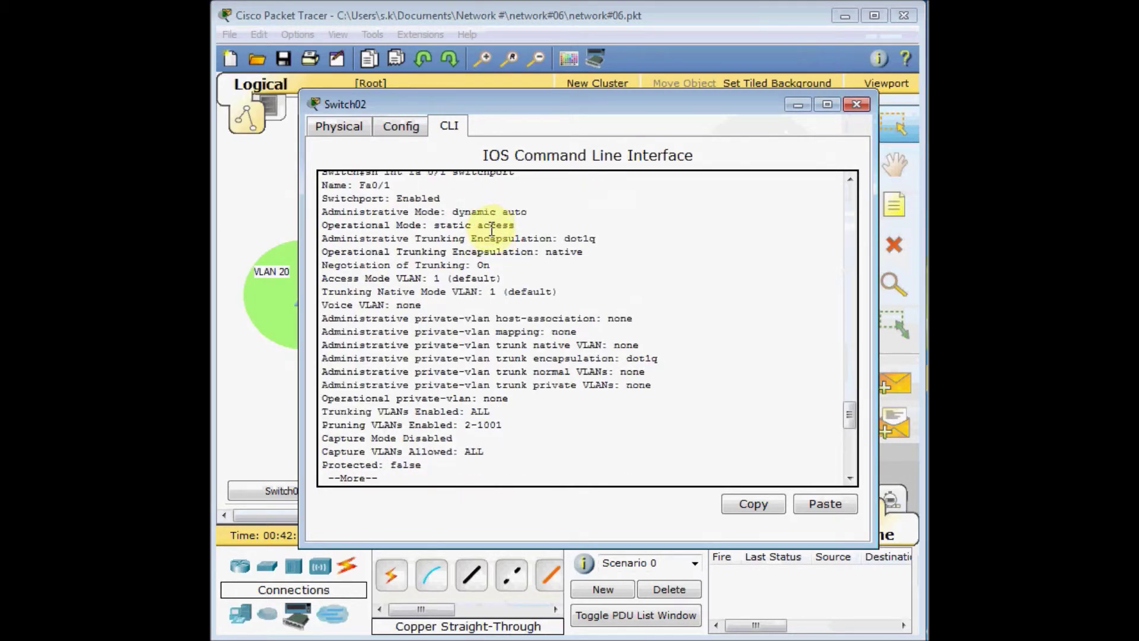
Finish paging through Switch02's switchport output, enter global configuration with conf t and open interface fa 0/1
scroll(504, 261, "down", 5)
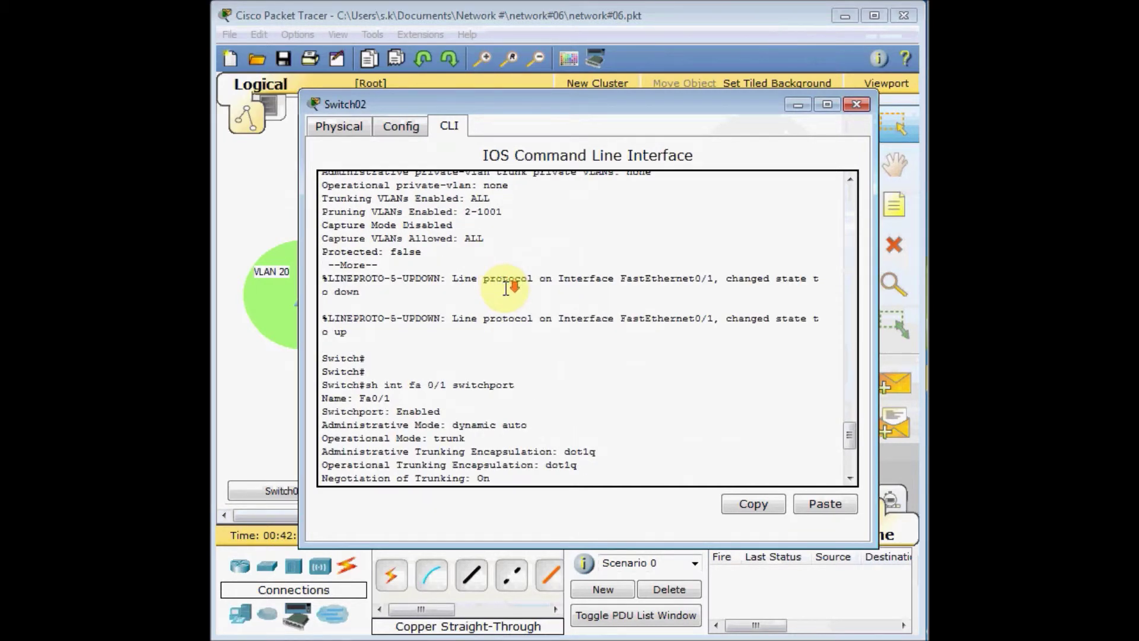
scroll(506, 289, "down", 5)
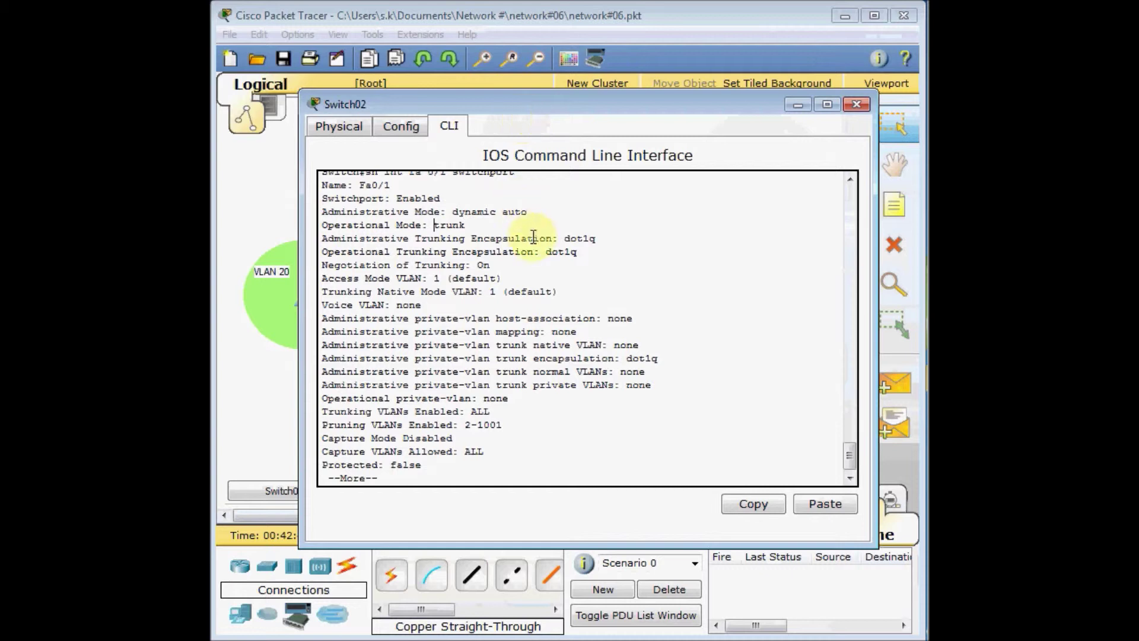
key("Return")
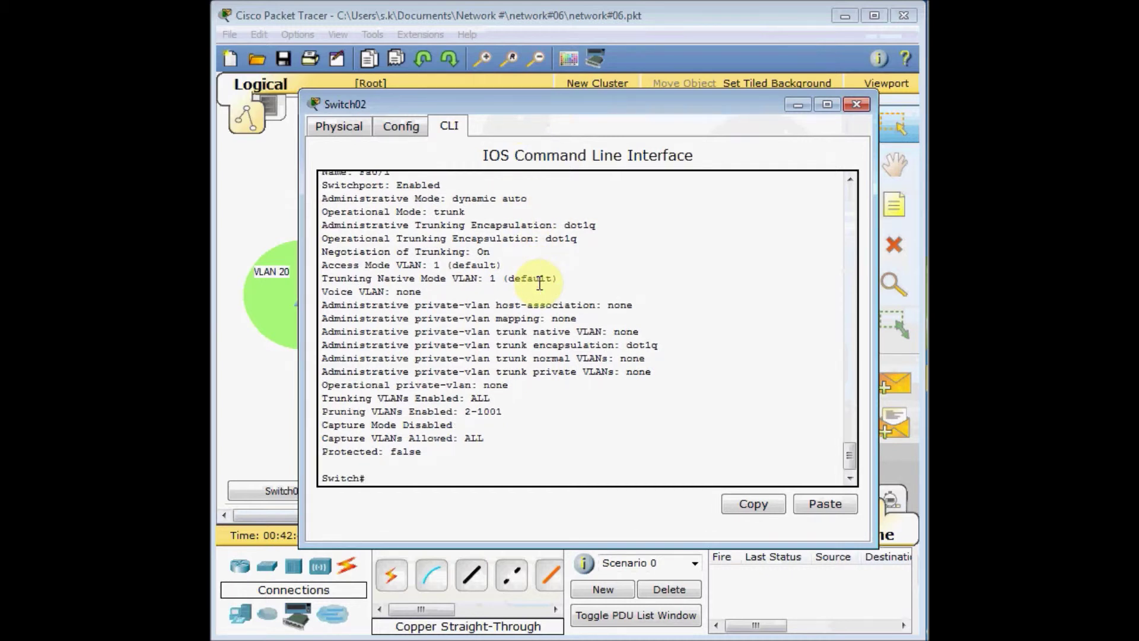
type("conf t")
key("Return")
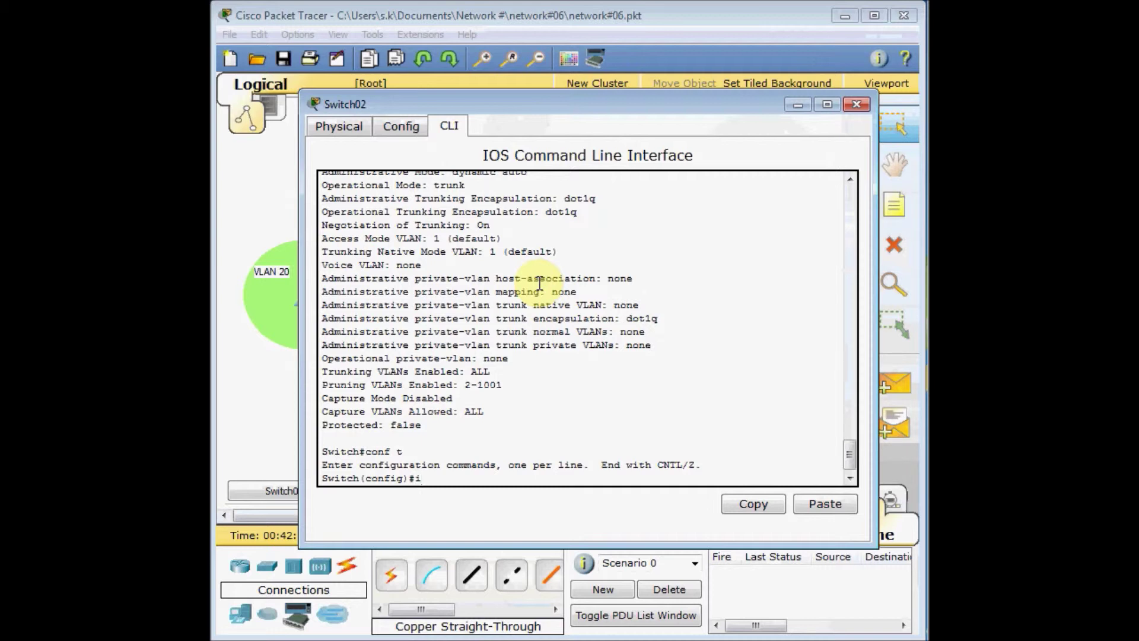
type("fa 0/1")
key("Return")
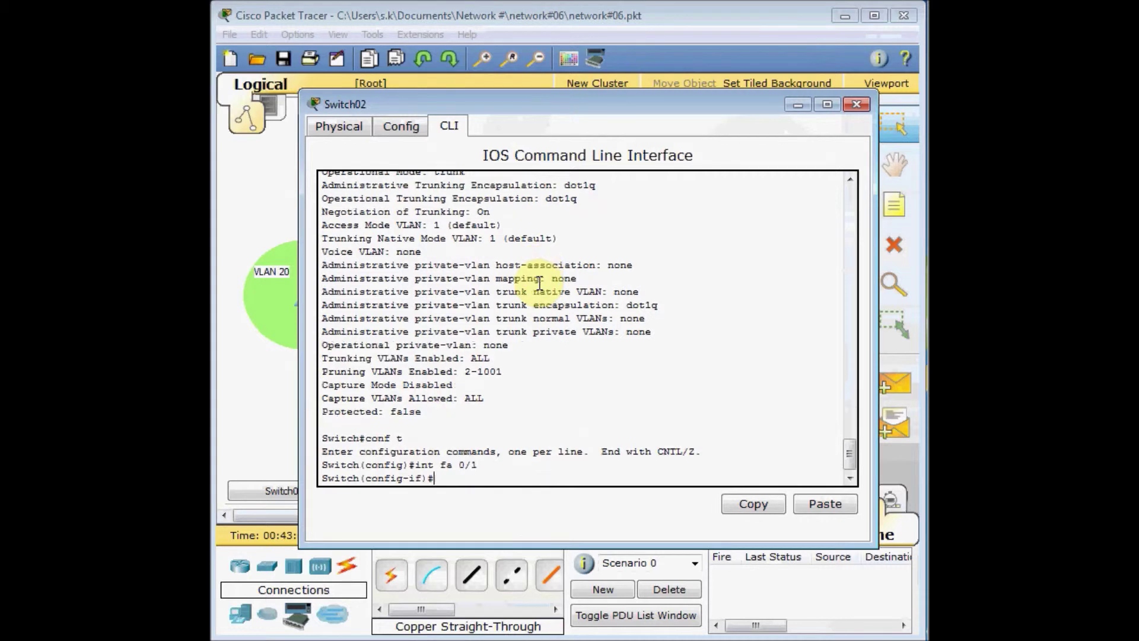
Set Switch02's fa 0/1 to permanent trunking with switchport mode trunk and return to privileged EXEC mode
type("swi")
key("Tab")
type("mo")
key("Tab")
type("tr")
key("Tab")
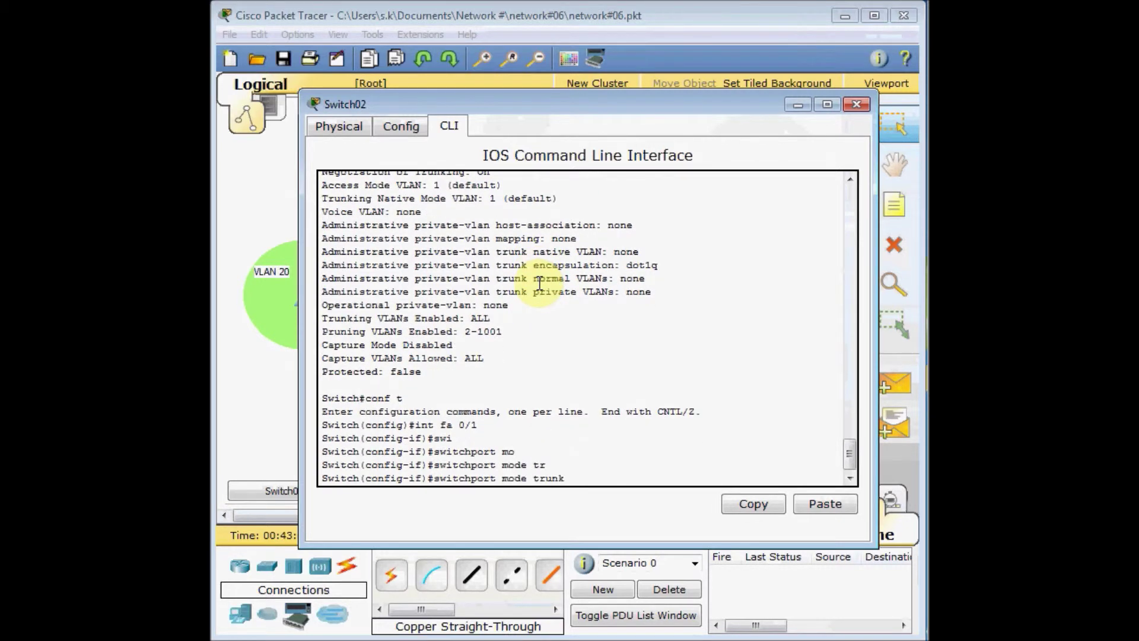
key("Return")
key("ctrl+z")
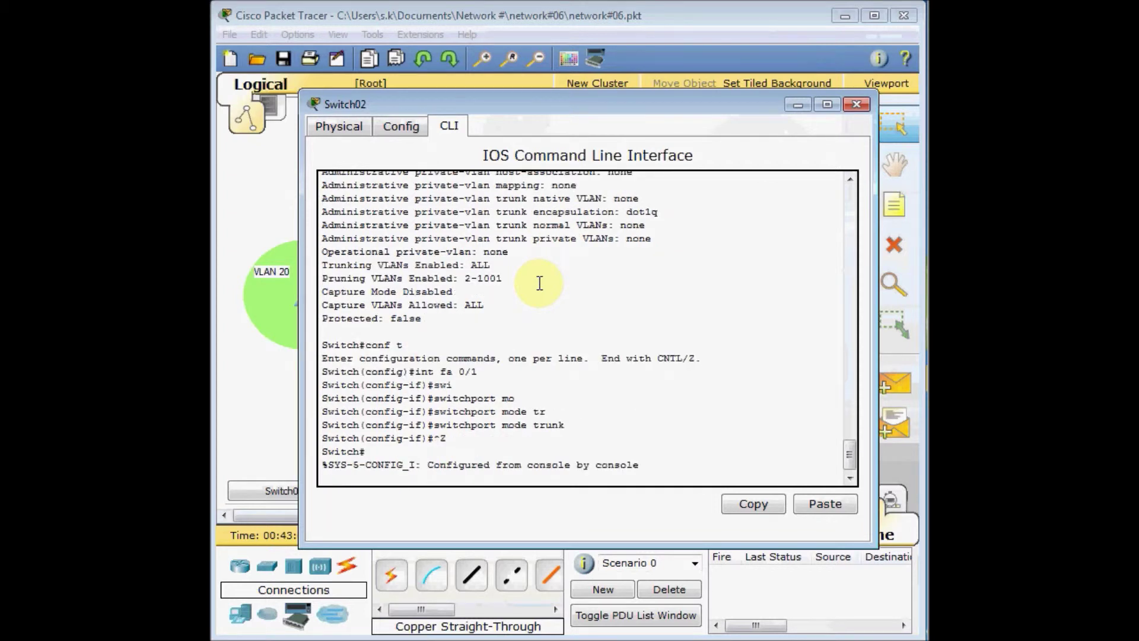
Run sh int fa 0/1 switchport on Switch02 and check the administrative and operational modes
type("conf t")
key("Up")
key("Up")
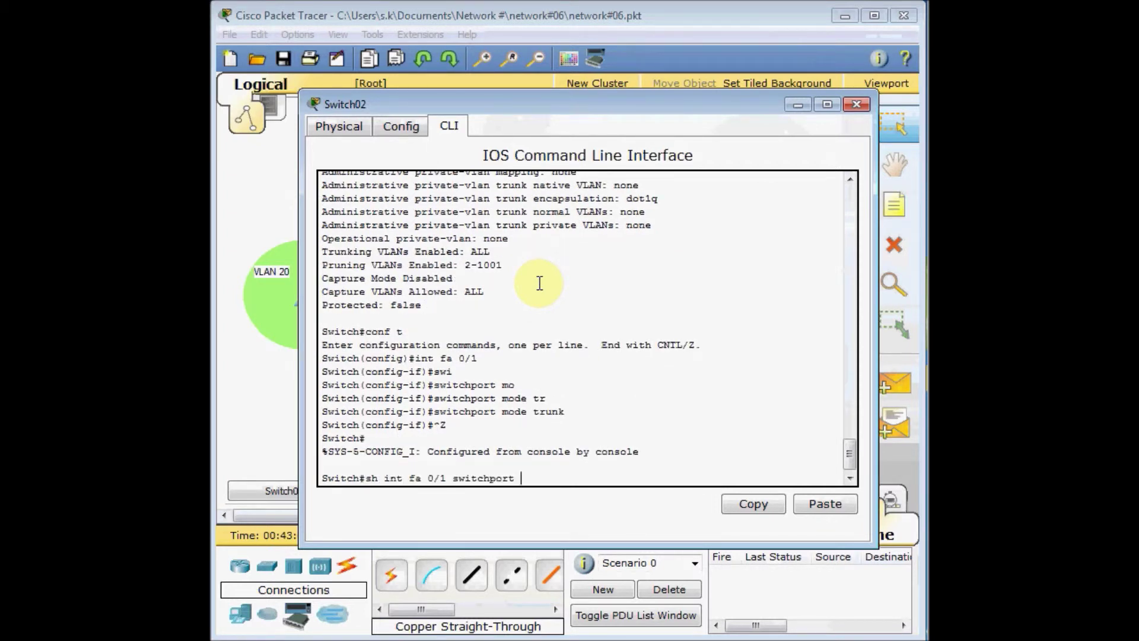
key("Return")
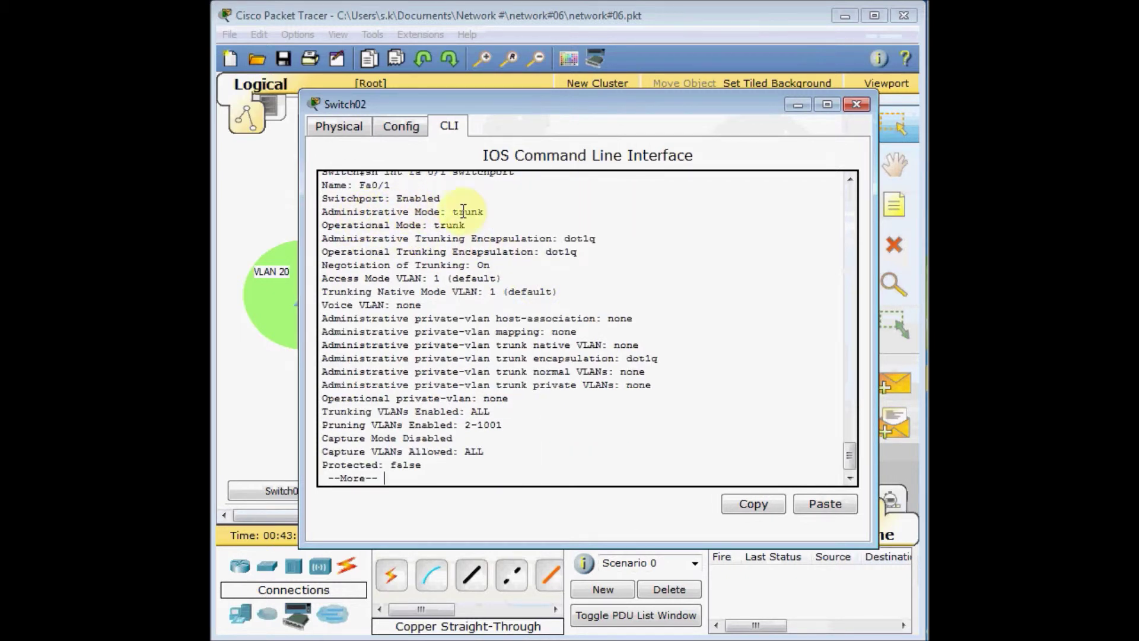
left_click_drag(484, 211, 341, 212)
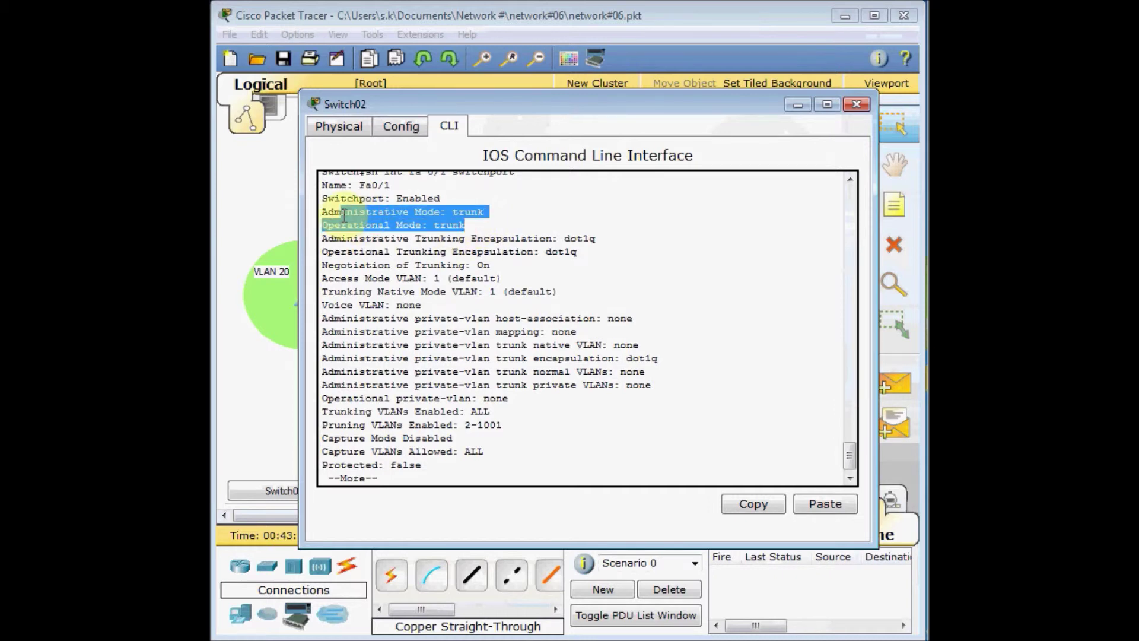
left_click(850, 108)
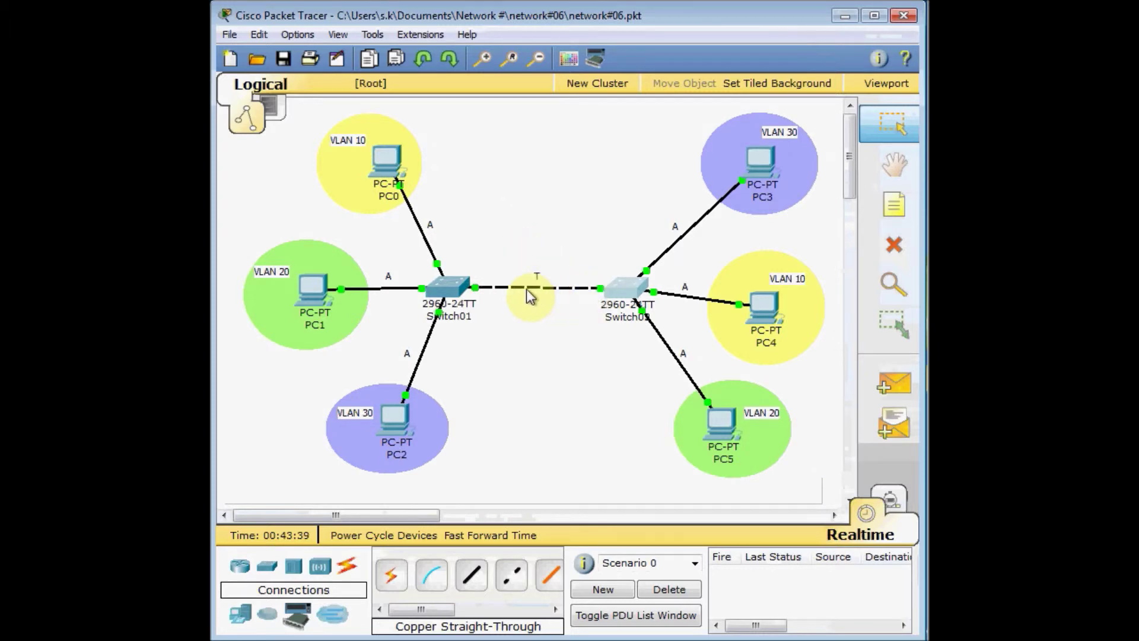
List the command help for switchport trunk on Switch01's fa 0/1
mouse_move(437, 295)
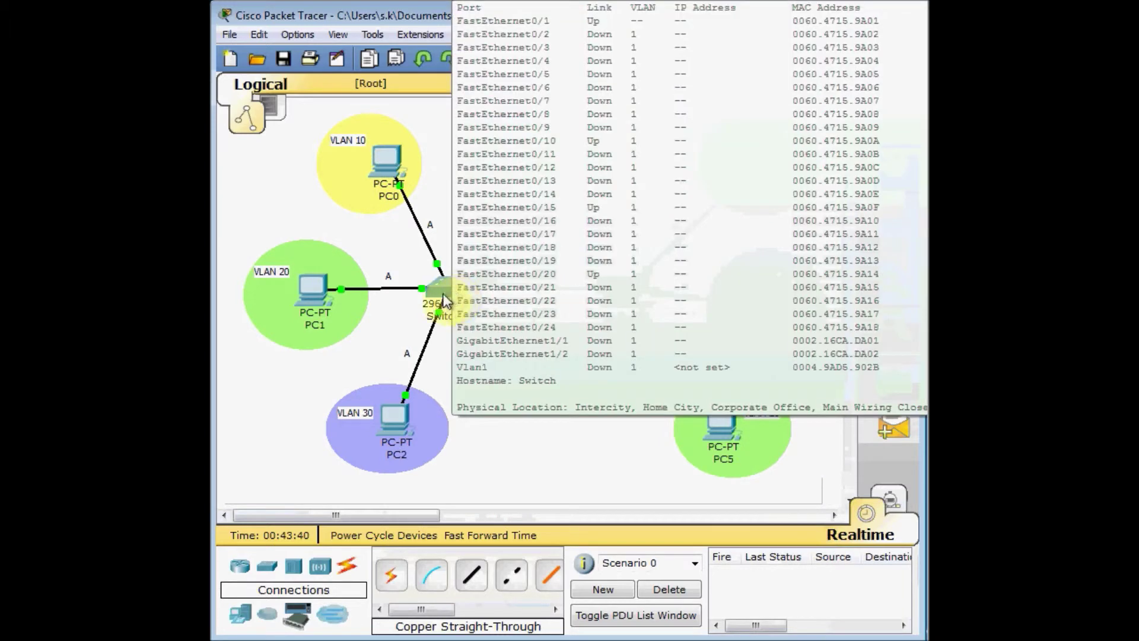
left_click(438, 295)
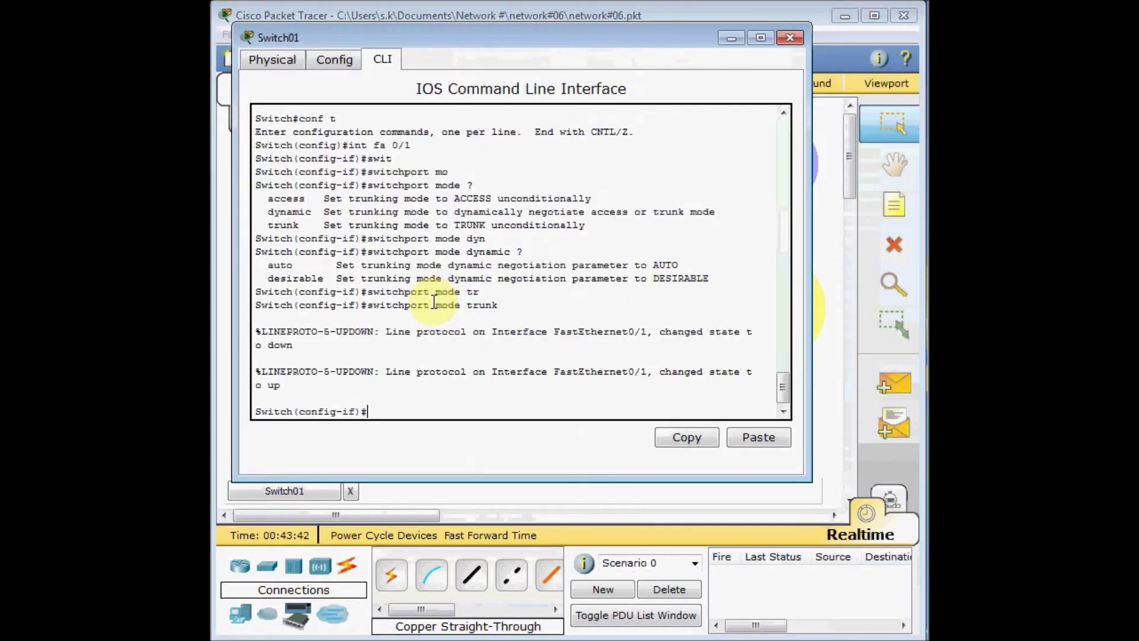
type("swi")
key("Tab")
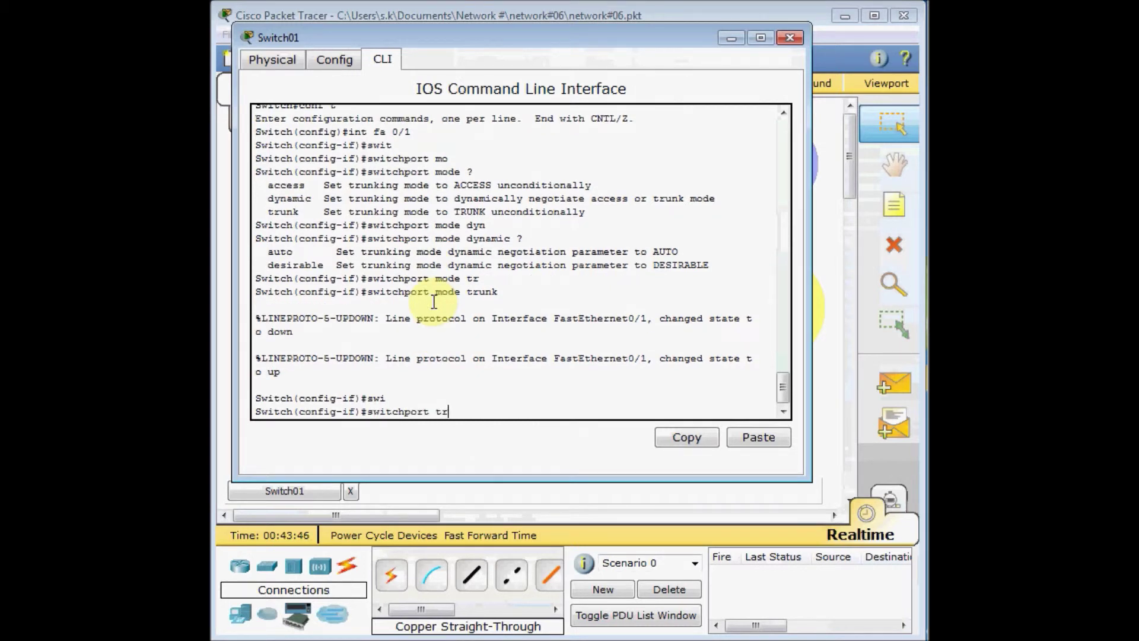
type("tr")
key("Tab")
type("?")
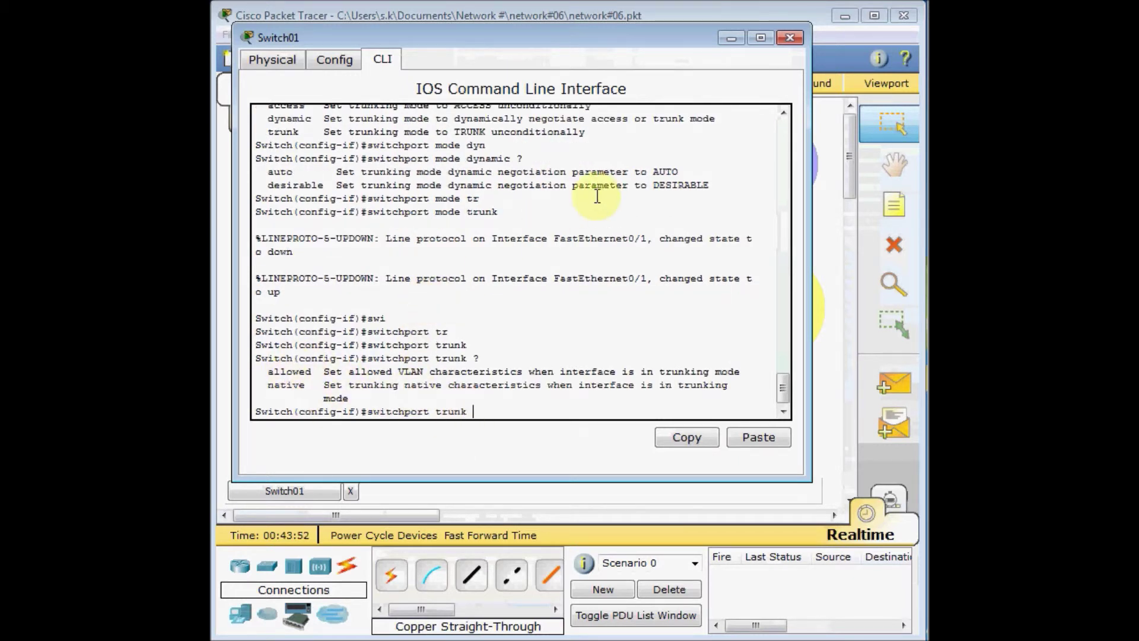
left_click(791, 39)
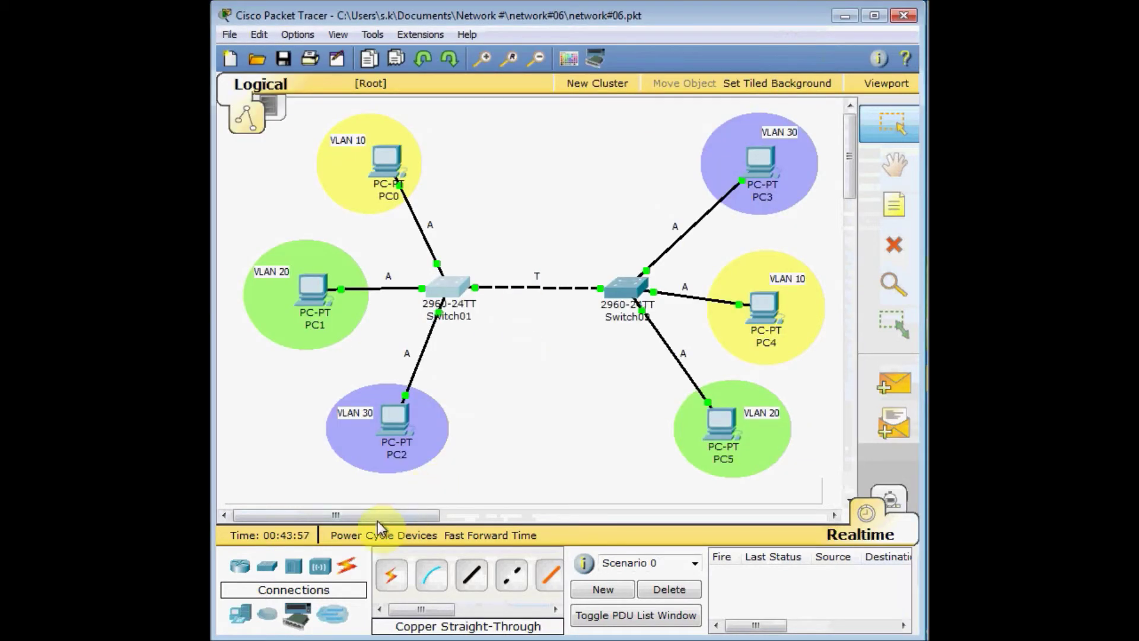
Place a 3560-24PS multilayer switch in the workspace above the trunk link between Switch01 and Switch02
left_click(267, 566)
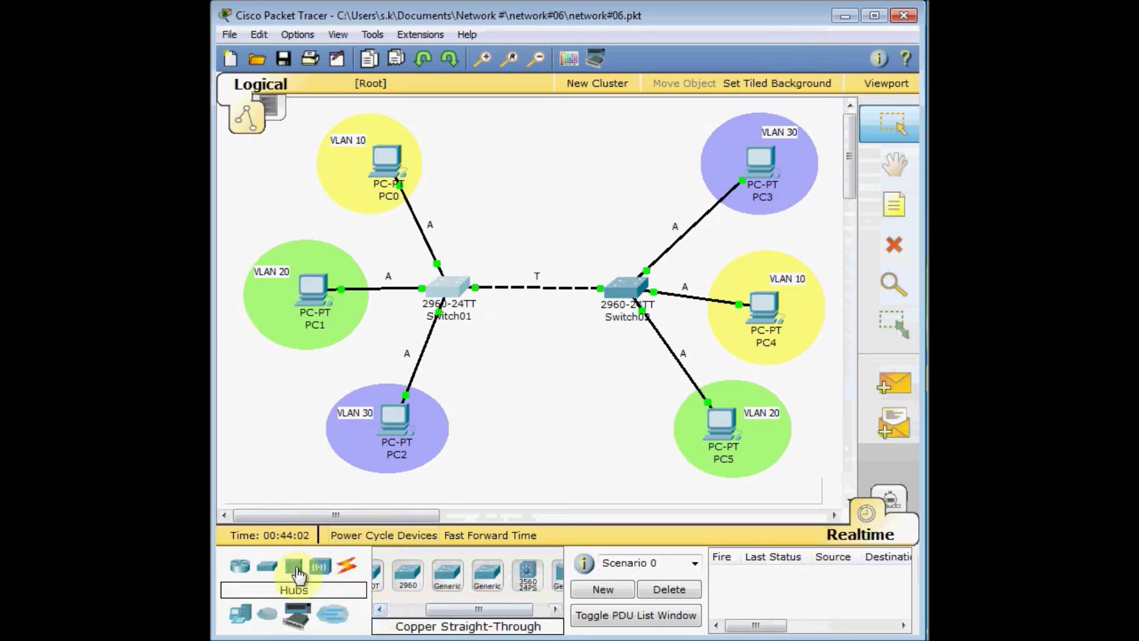
left_click(526, 574)
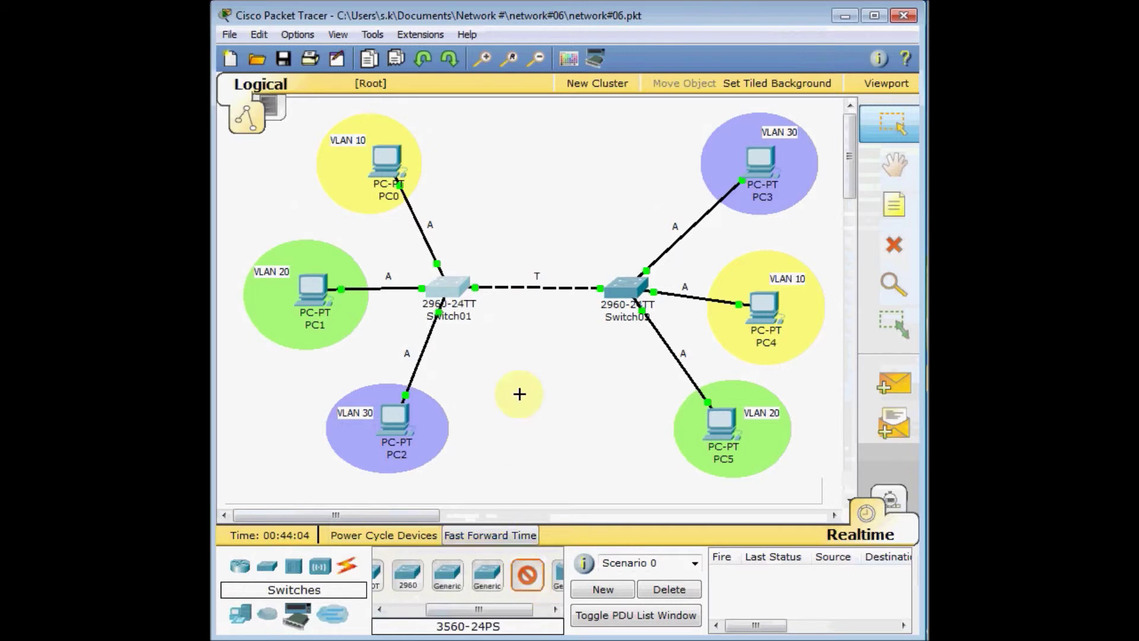
left_click(547, 164)
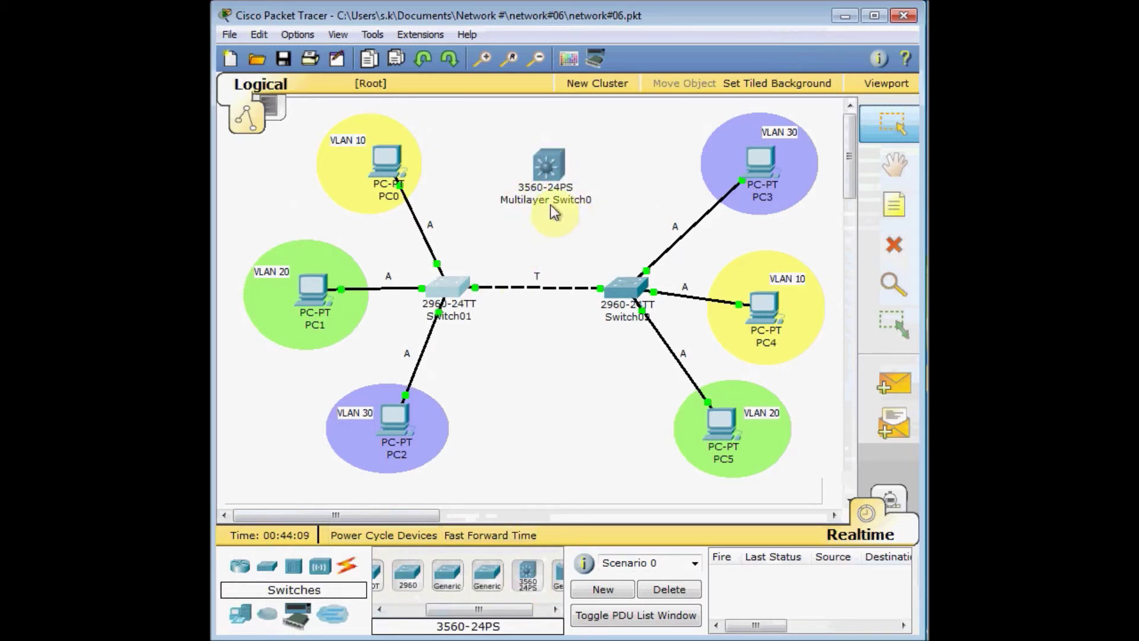
Open the multilayer switch's command line, enter privileged mode and global configuration, and open interface fa 0/1
mouse_move(555, 212)
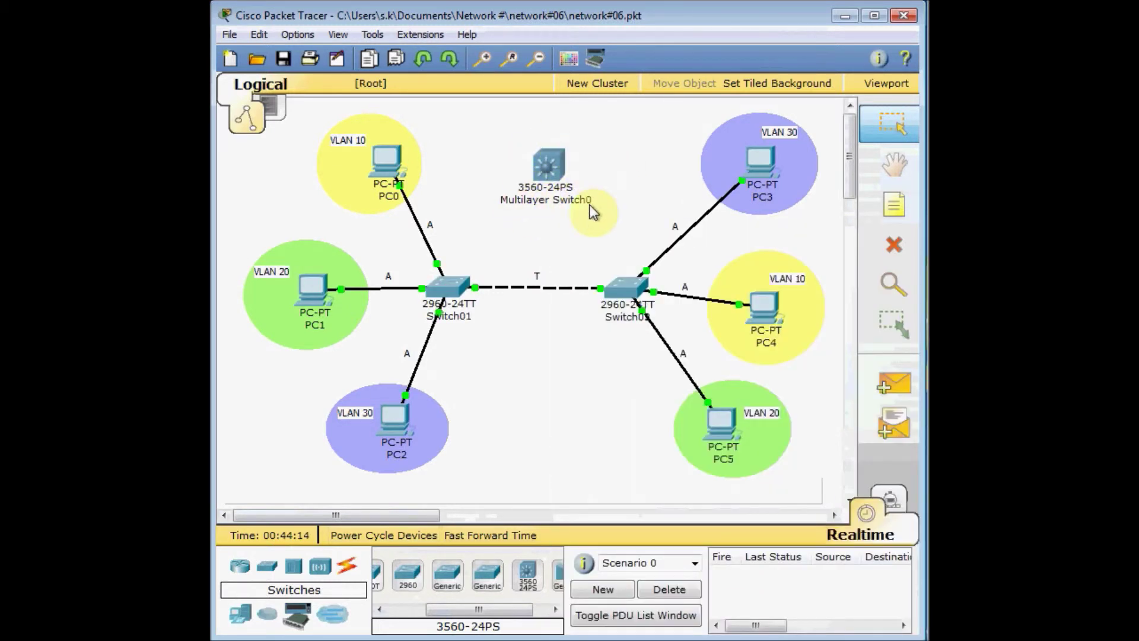
mouse_move(598, 211)
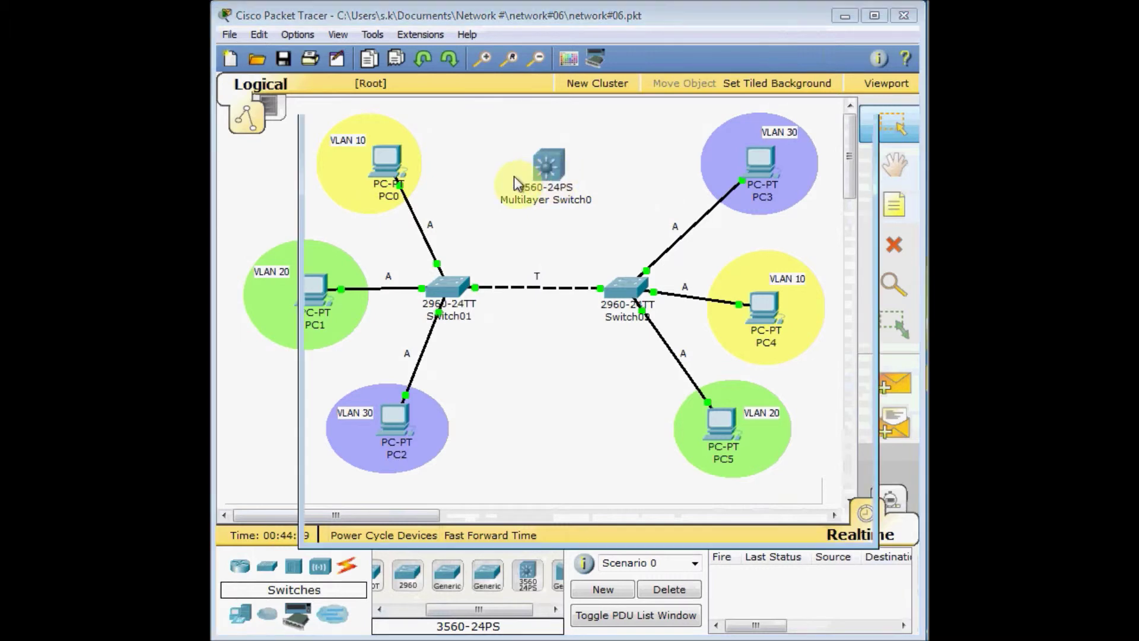
left_click(546, 165)
left_click(450, 127)
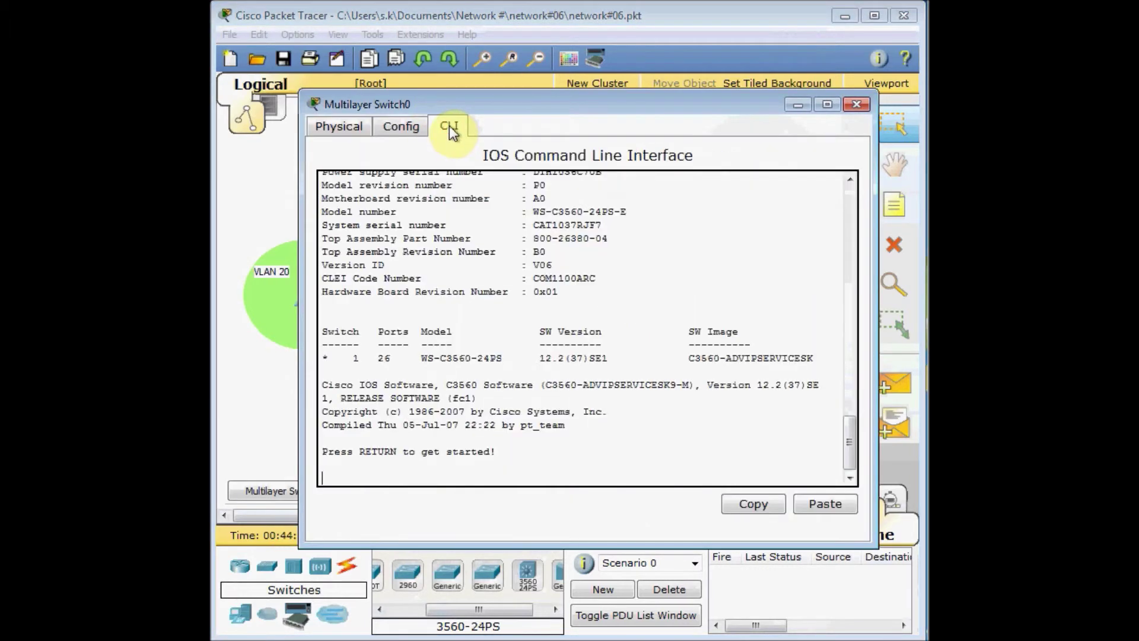
key("Return")
key("Return")
type("en")
key("Return")
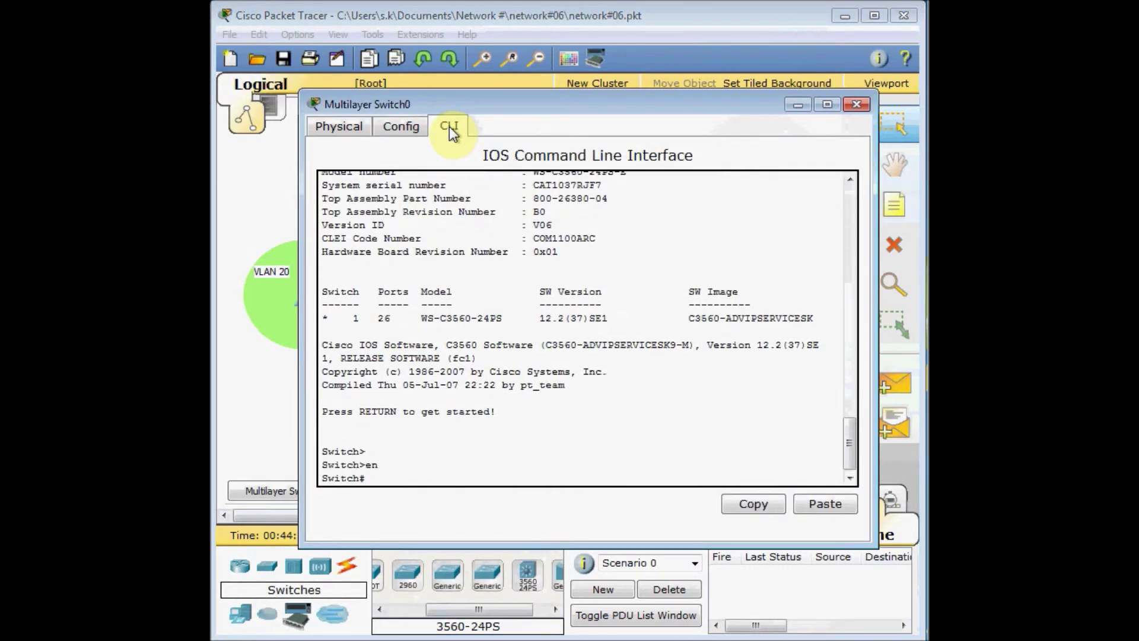
type("conf t")
key("Return")
type("int fa 0/1")
key("Return")
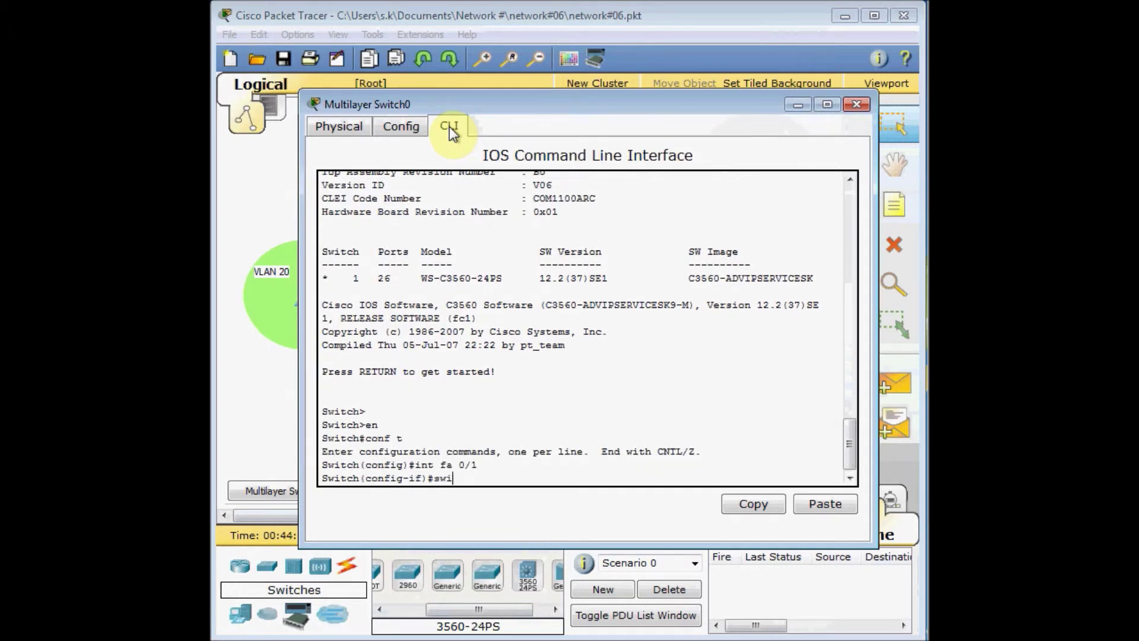
List the command help for switchport trunk and for switchport trunk encapsulation on the multilayer switch's fa 0/1
type("swi")
key("Tab")
type("tr")
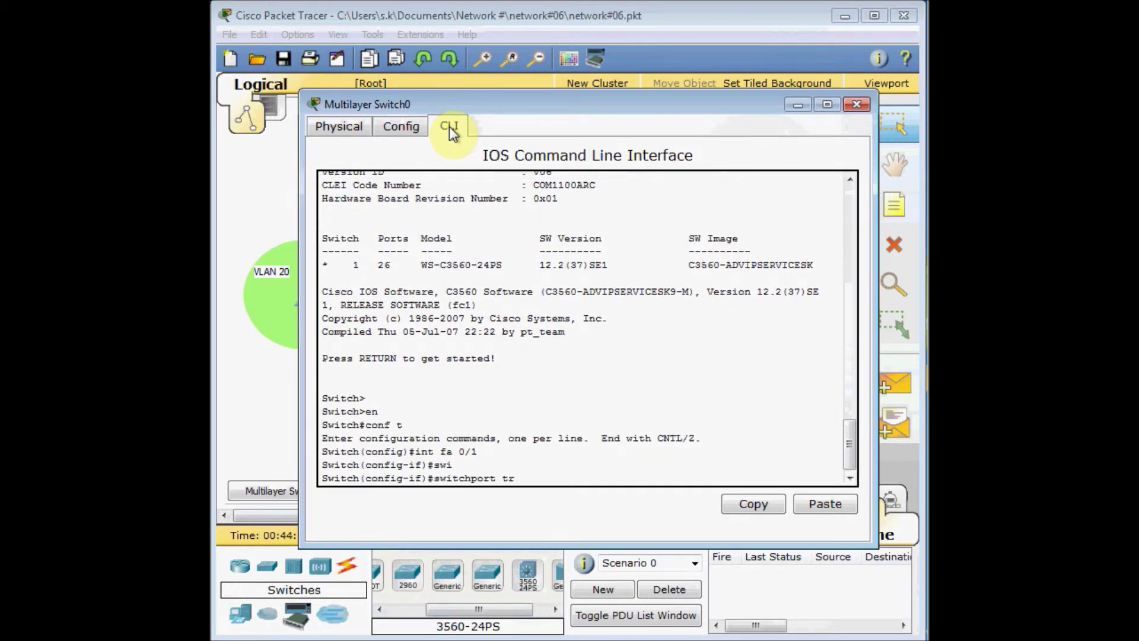
key("Tab")
type("?")
type("en")
key("Tab")
type("?")
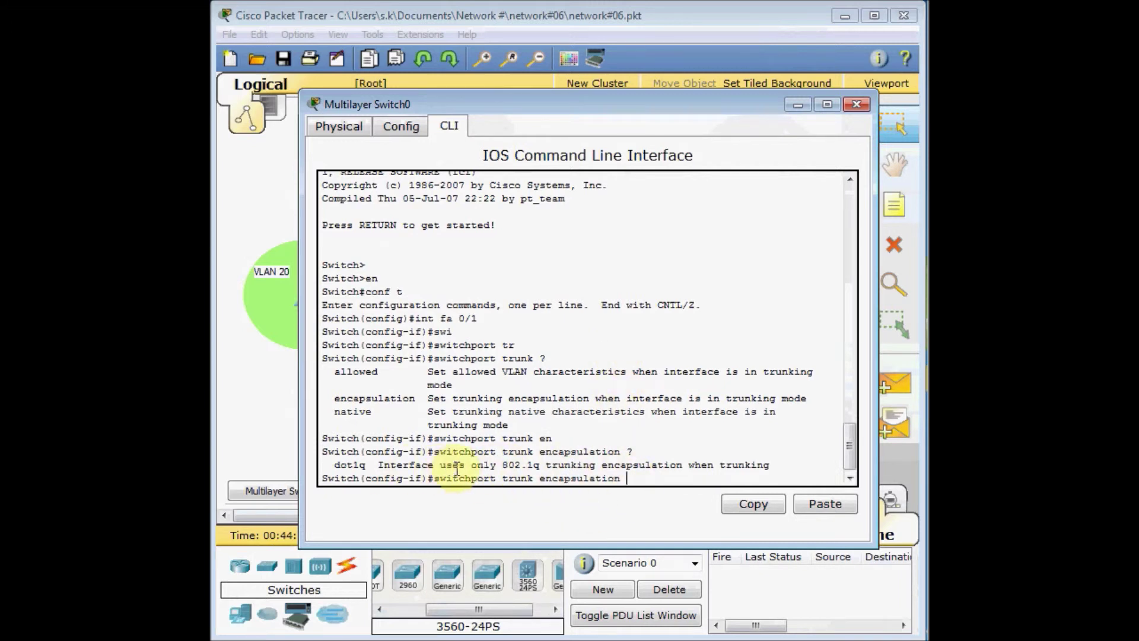
left_click_drag(334, 466, 369, 464)
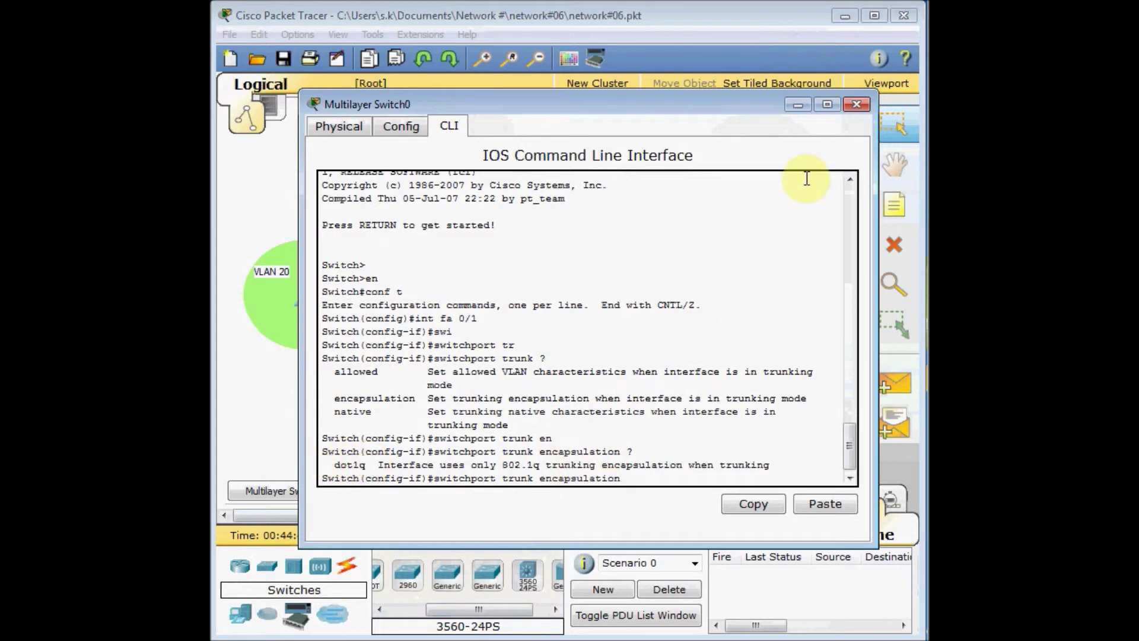
left_click(854, 106)
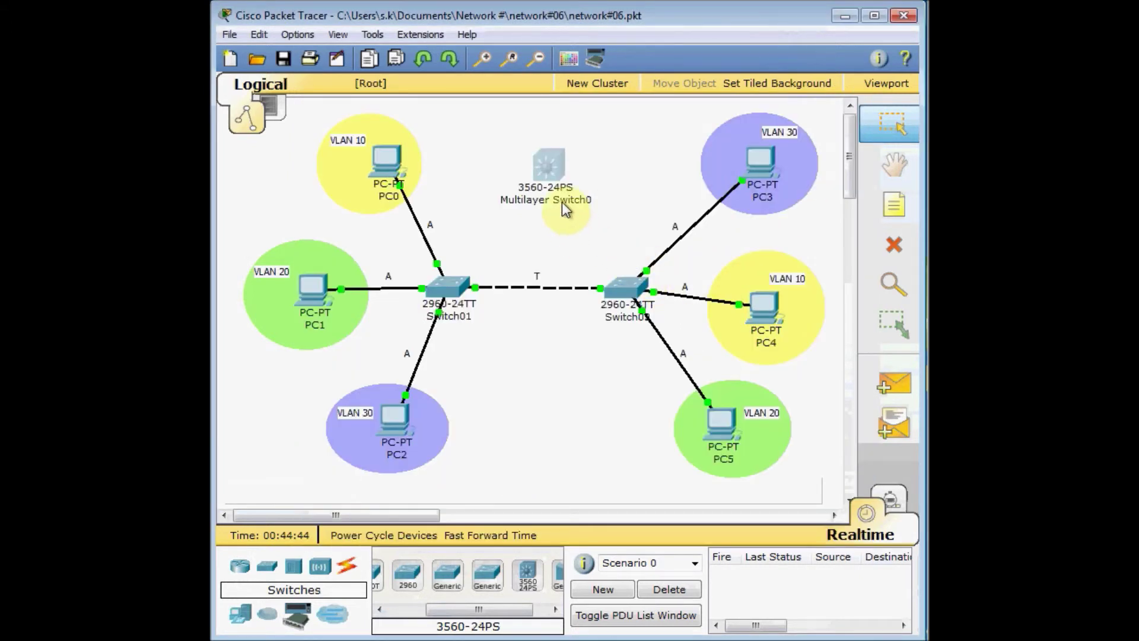
Delete the 3560-24PS multilayer switch from the workspace
left_click(894, 245)
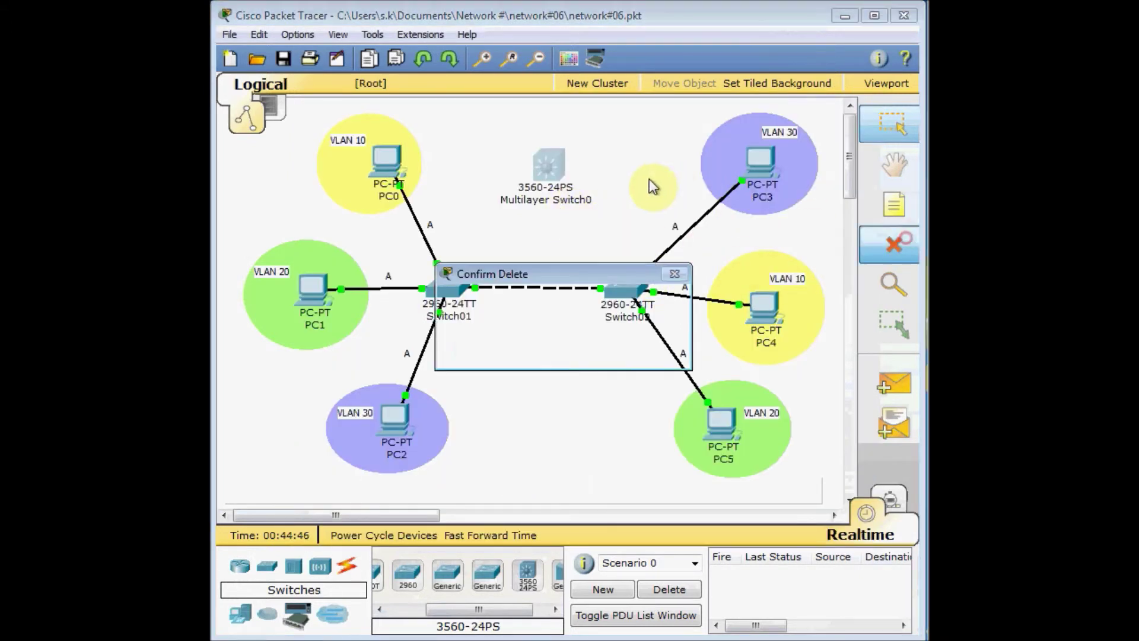
left_click(561, 348)
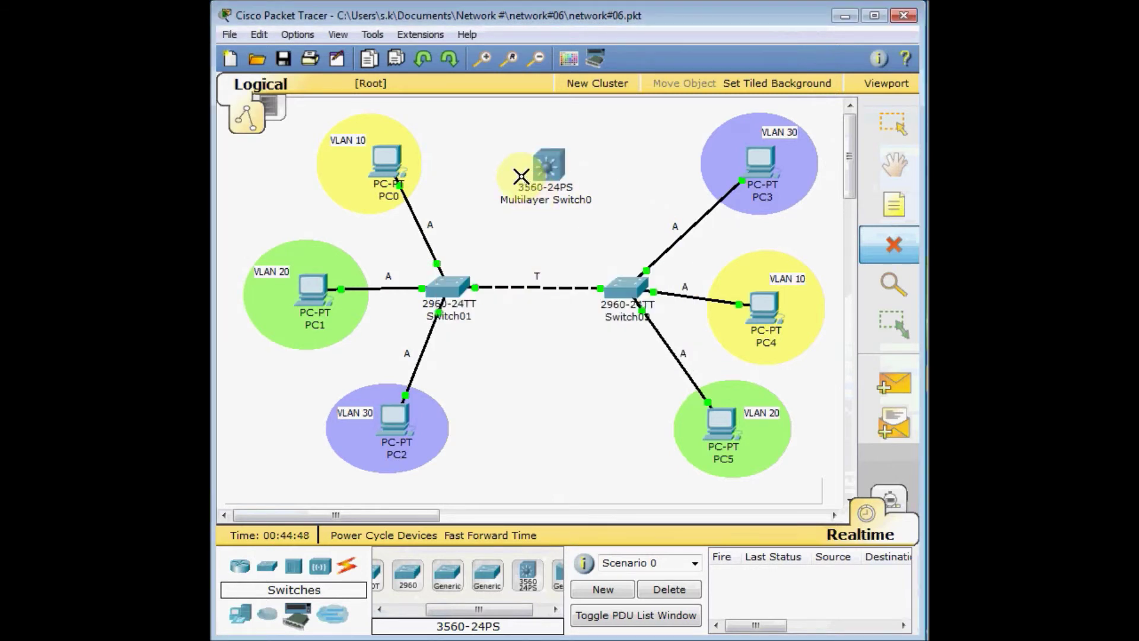
left_click(549, 169)
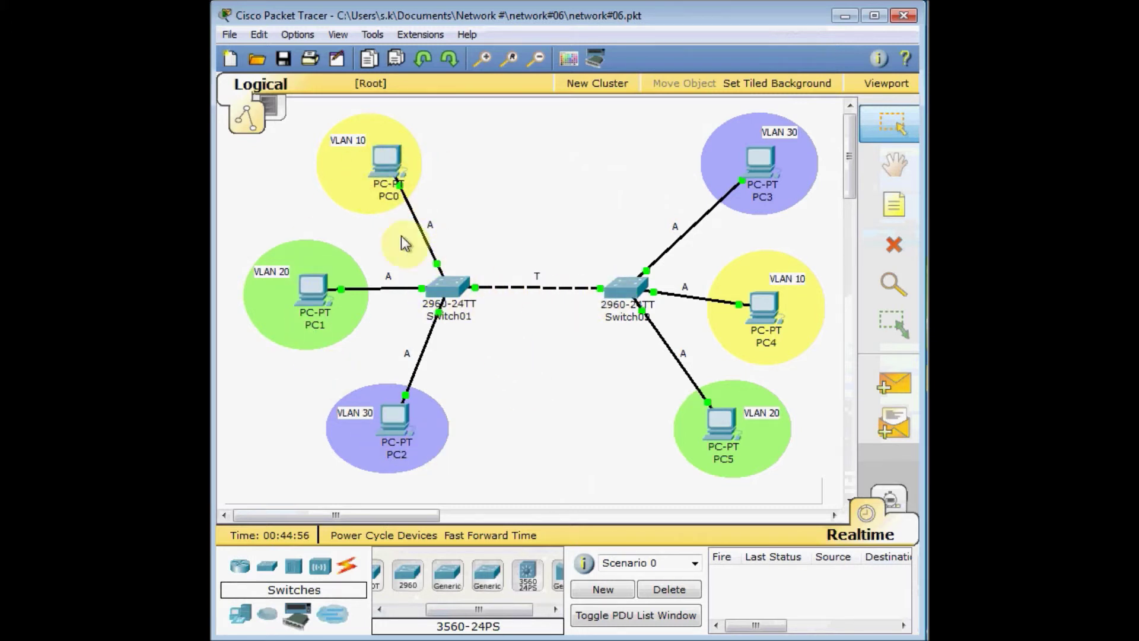
Reopen Switch01's command line and leave interface configuration for privileged EXEC mode, abandoning the unfinished switchport trunk command
mouse_move(444, 294)
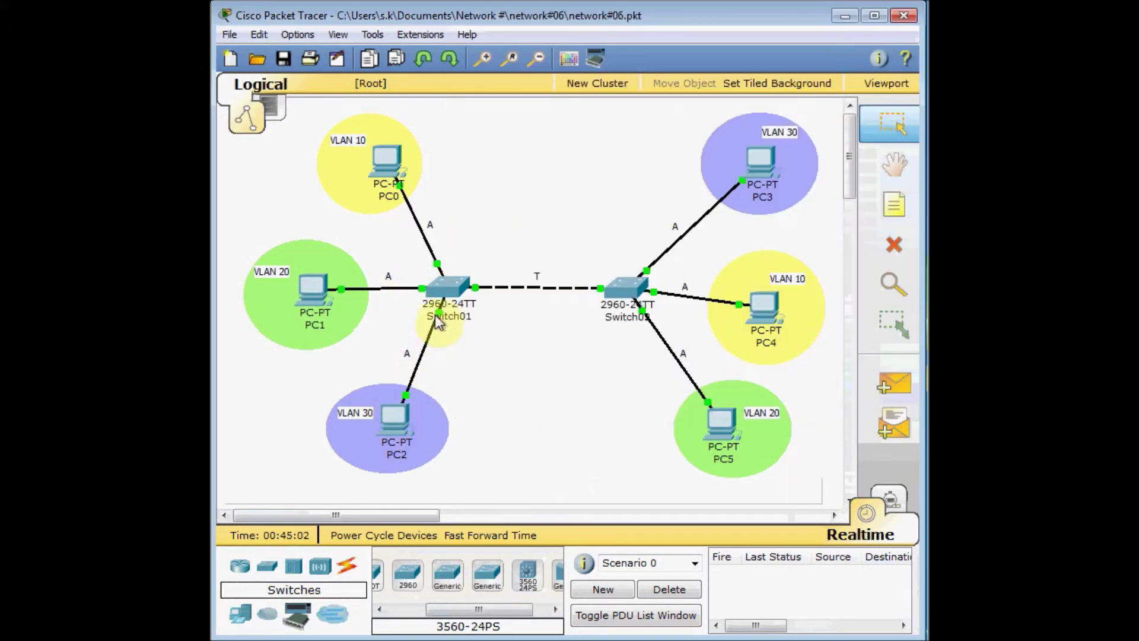
mouse_move(442, 298)
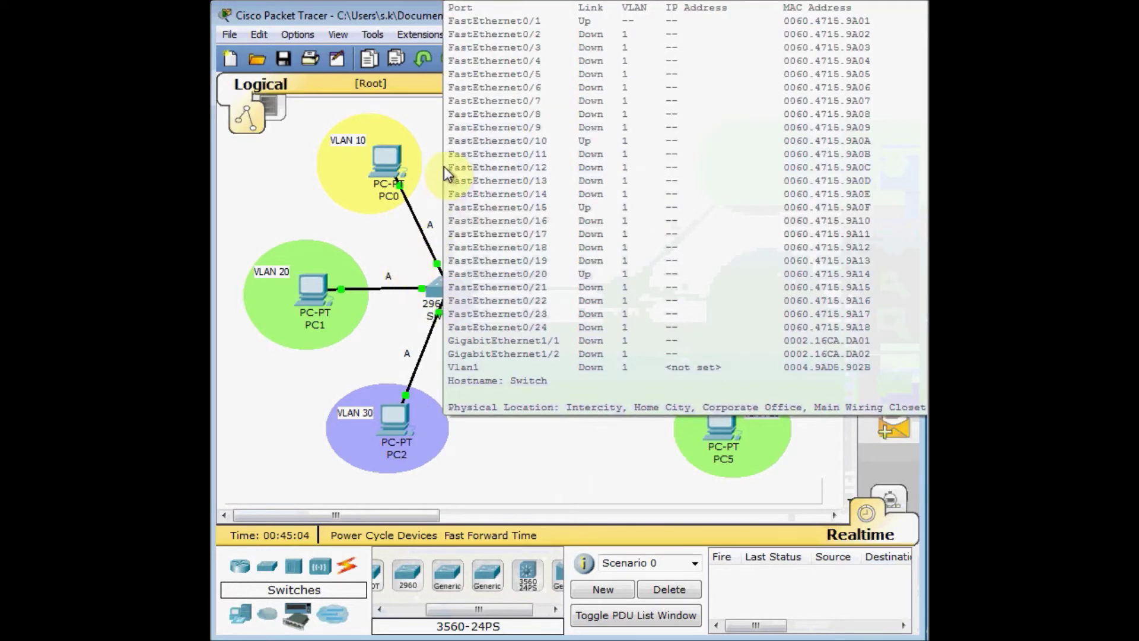
left_click(438, 288)
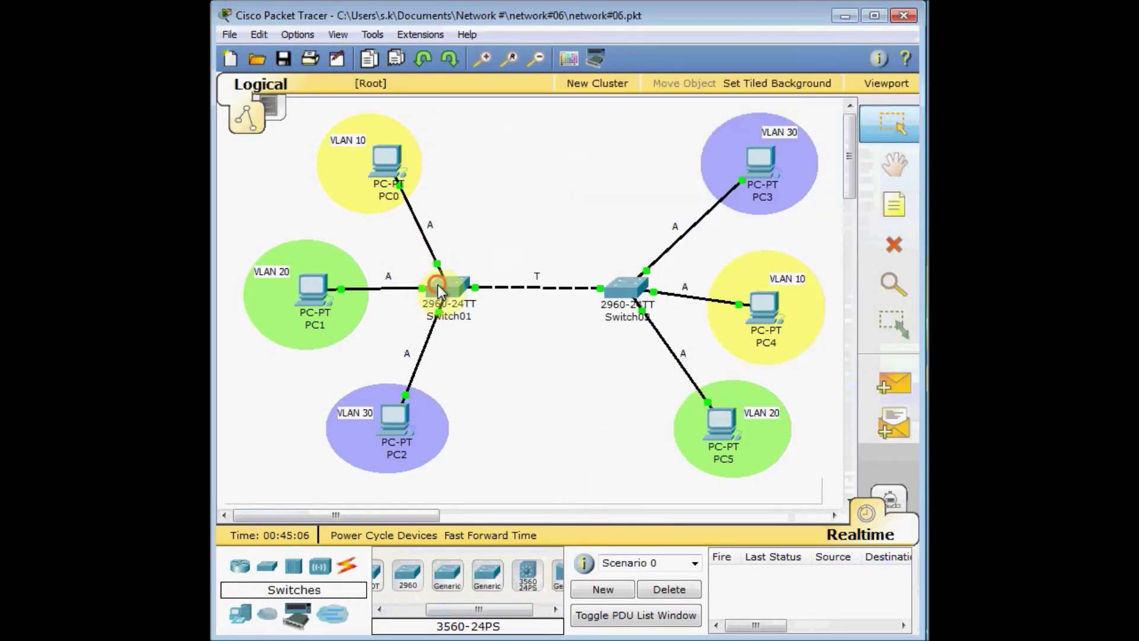
key("ctrl+z")
key("Return")
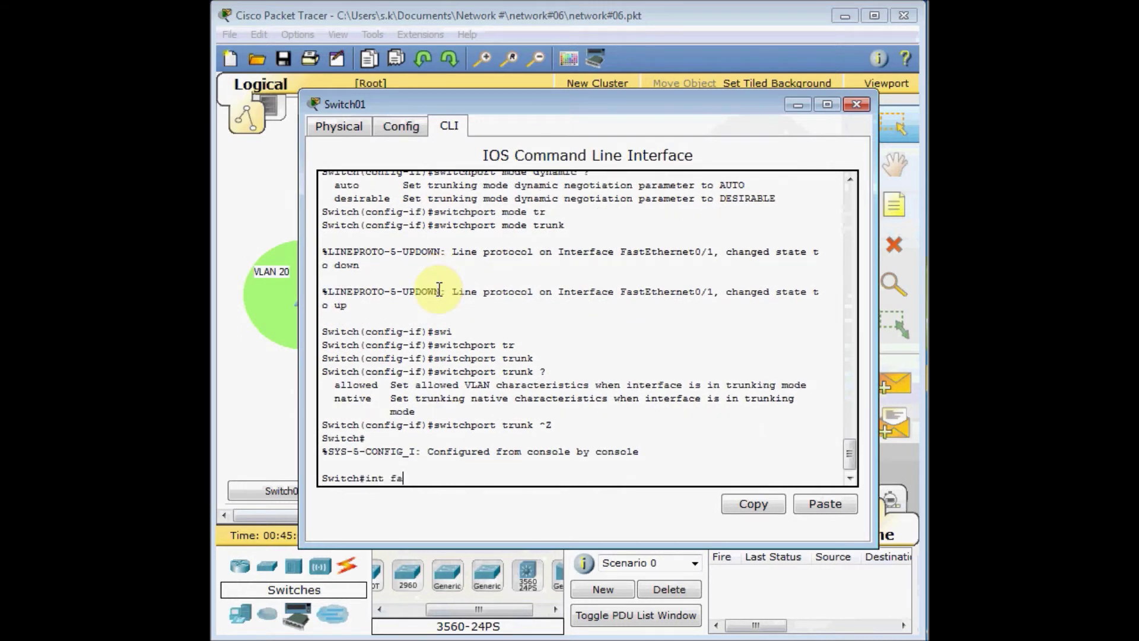
type("int fa 0/")
key("BackSpace")
key("BackSpace")
key("BackSpace")
key("BackSpace")
key("BackSpace")
key("BackSpace")
key("BackSpace")
key("BackSpace")
key("BackSpace")
Enter global configuration on Switch01, open interface fa 0/10 and set its switchport mode to access
type("conf t")
key("Return")
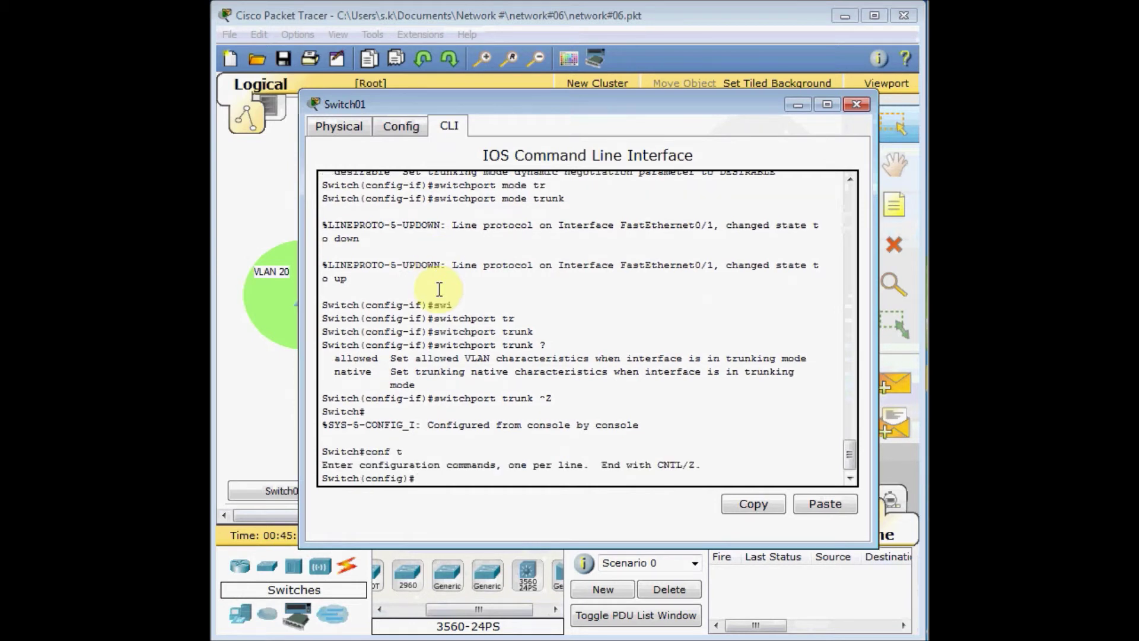
type("int fa 0/10")
key("Return")
type("swi")
key("Tab")
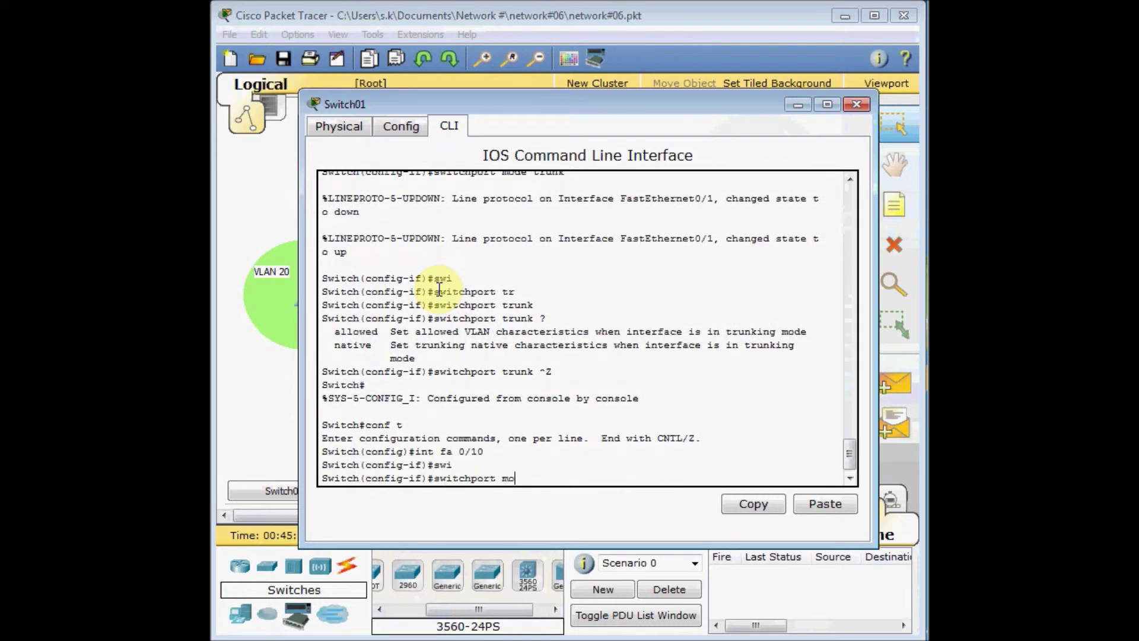
type("mo")
key("Tab")
type("acc")
key("Tab")
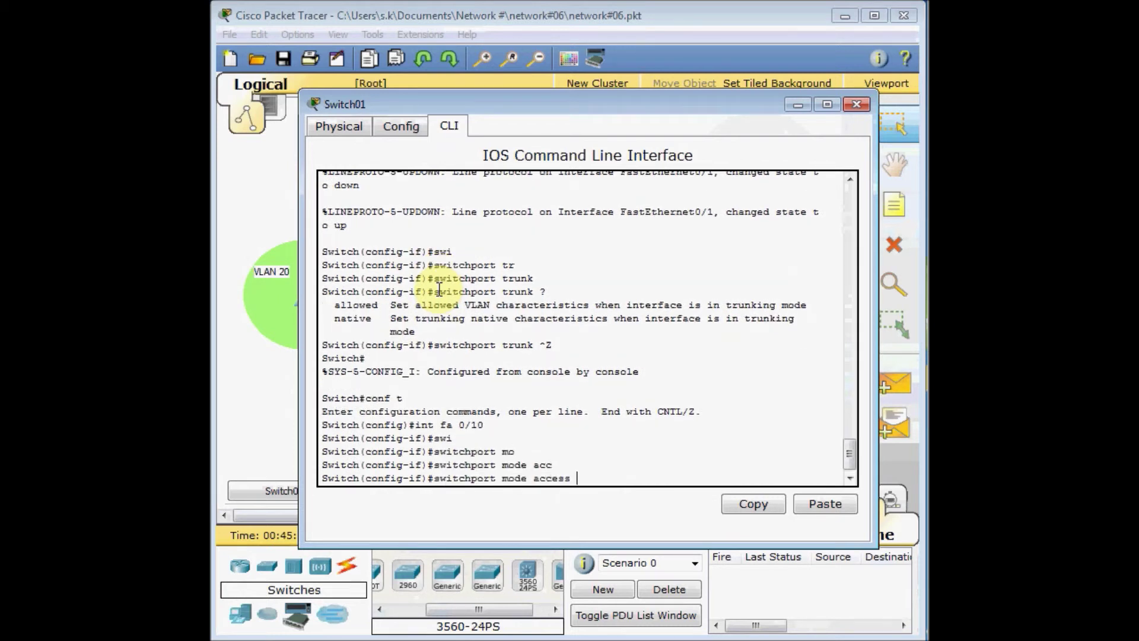
key("Return")
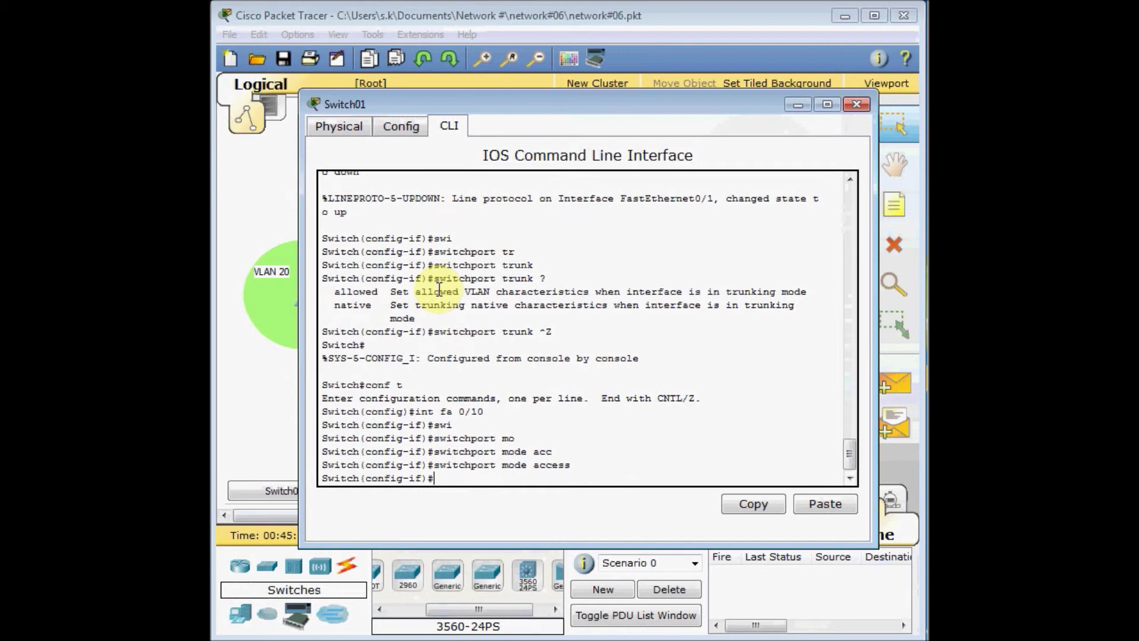
Assign interface fa 0/10 to access VLAN 10 and leave its interface configuration
type("swi")
key("Tab")
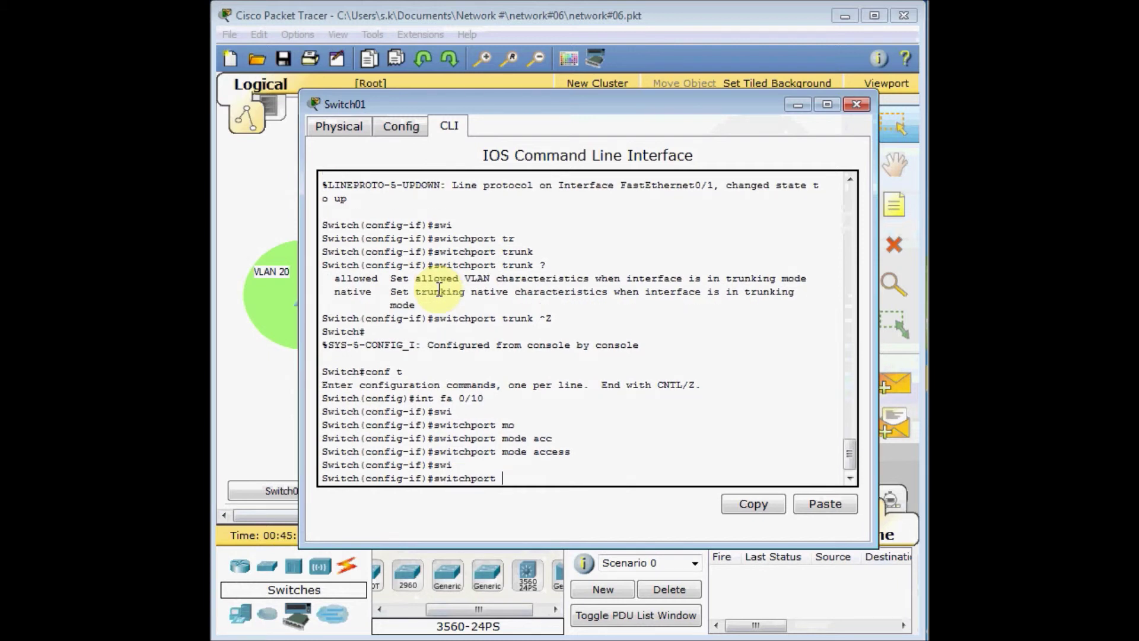
type("acc")
key("Tab")
type("vlan 10")
key("Return")
type("exi")
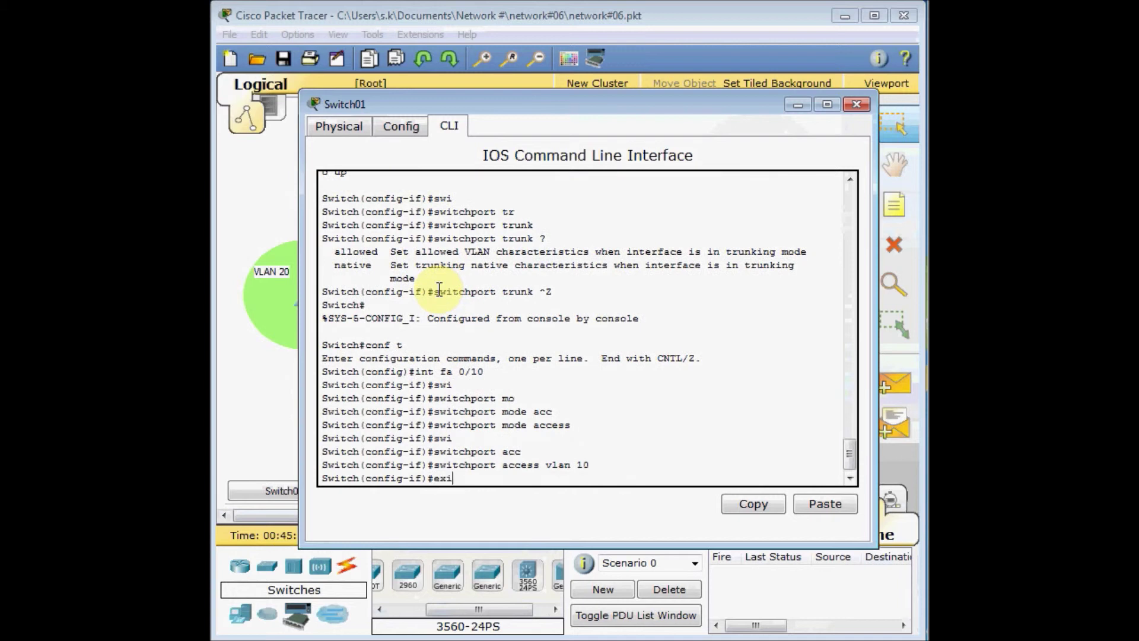
type("t")
key("Return")
Open interface fa 0/15 on Switch01 and set its switchport mode to access
type("int fa 0/1")
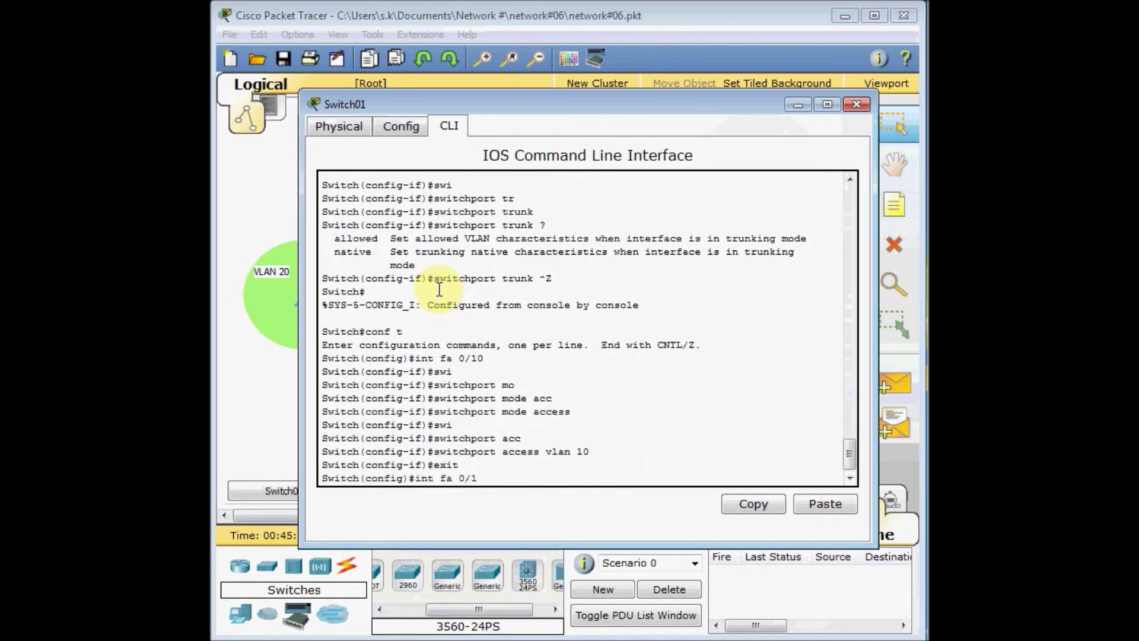
type("5")
key("Return")
type("swi")
key("Tab")
type("mo")
key("Tab")
type("acc")
key("Tab")
key("Return")
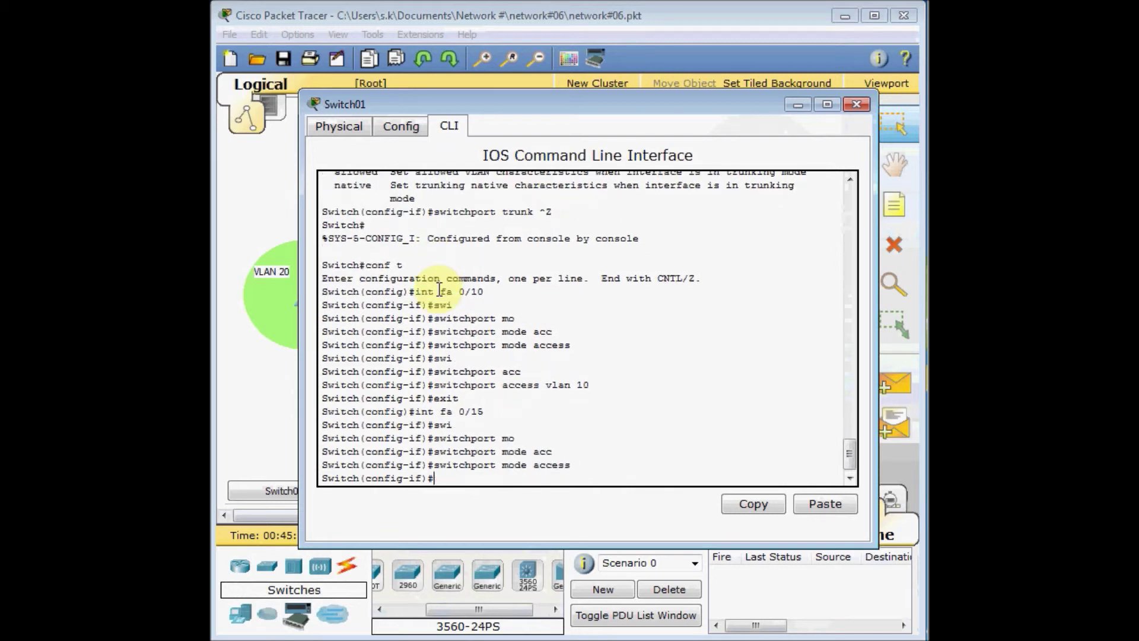
Assign interface fa 0/15 to access VLAN 20
type("sw")
key("Tab")
type("acc")
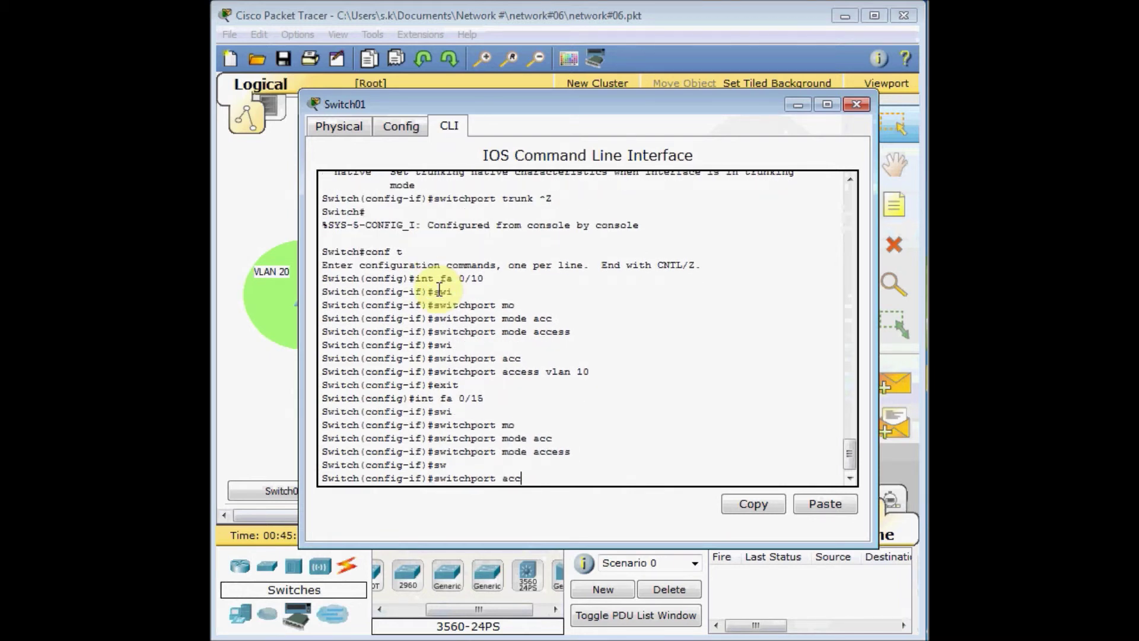
key("Tab")
type("vlan")
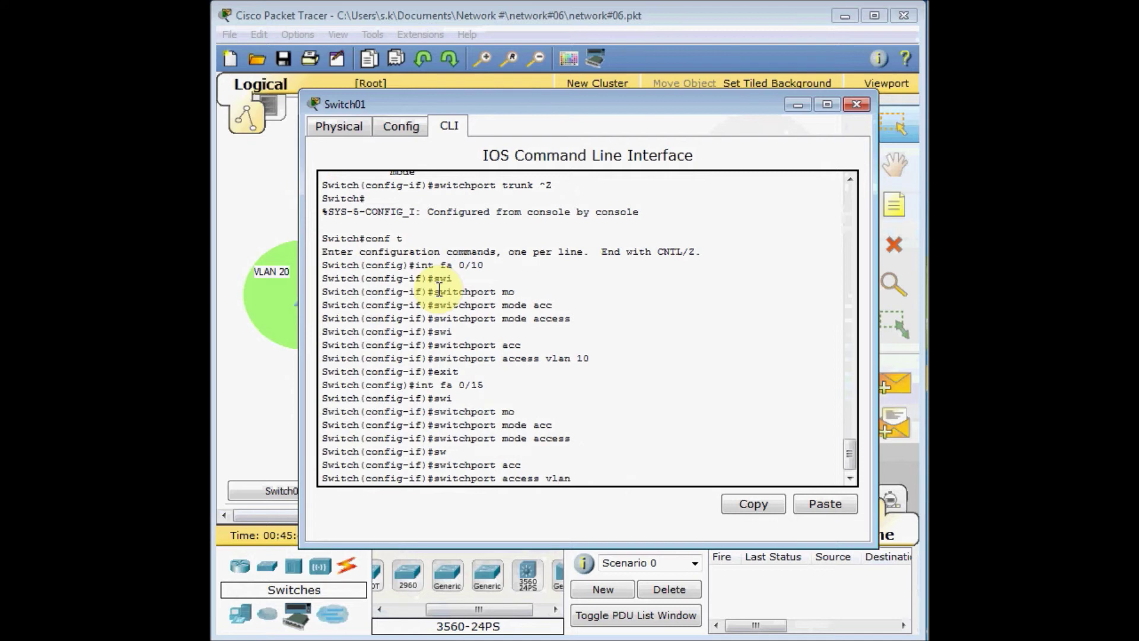
type(" 20")
key("Return")
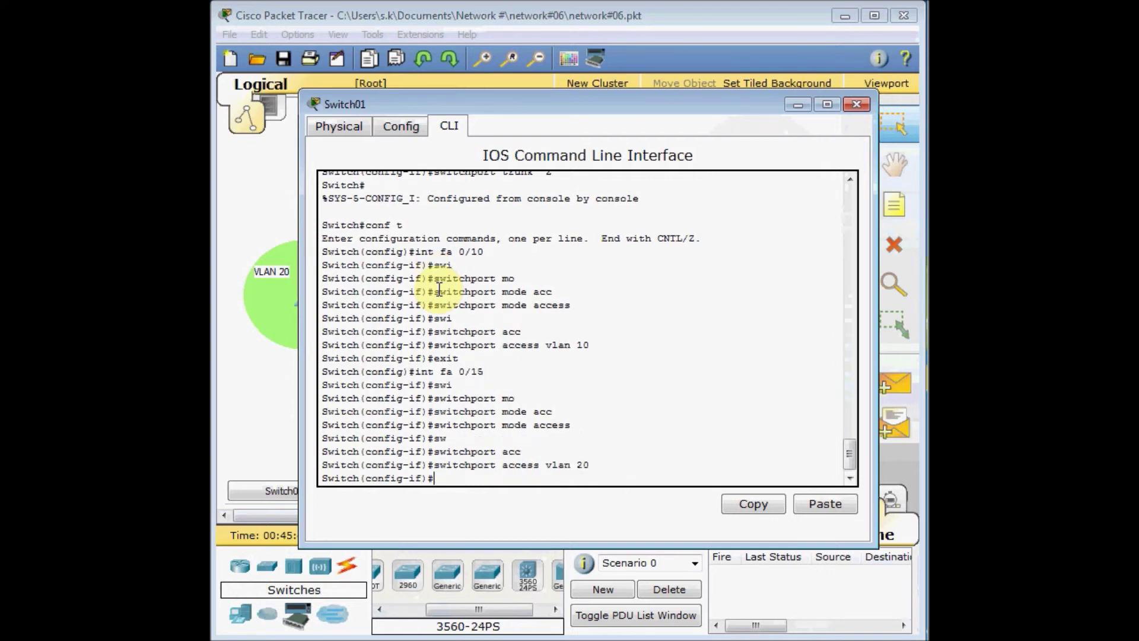
Open interface fa 0/20 on Switch01 and set its switchport mode to access
type("int fa 0/10")
key("Return")
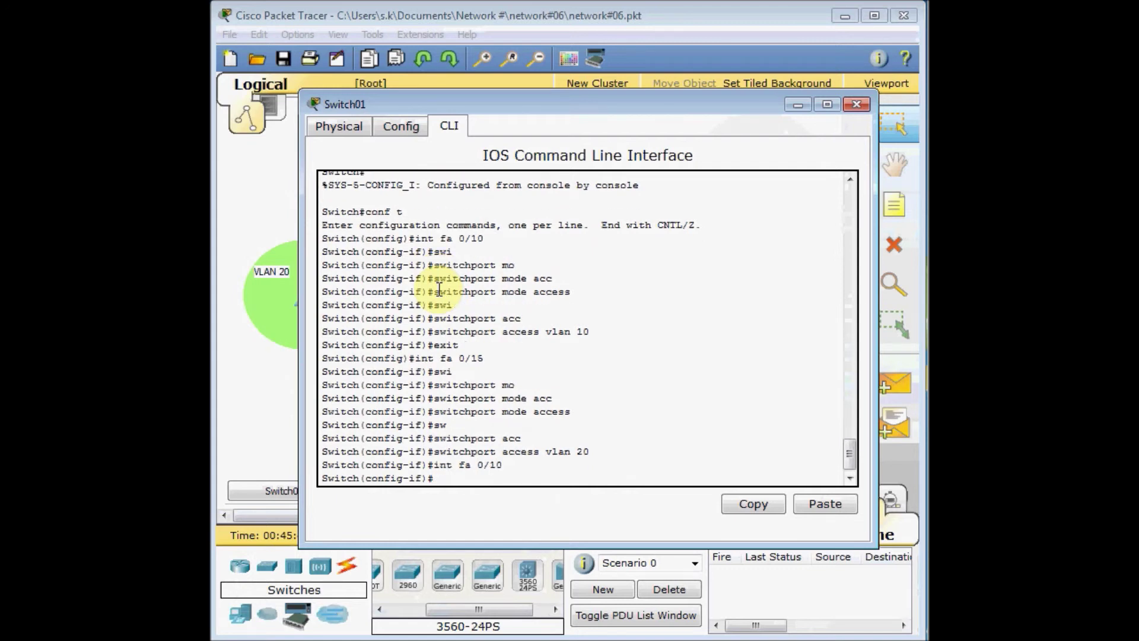
key("Up")
key("Return")
type("swi")
key("Tab")
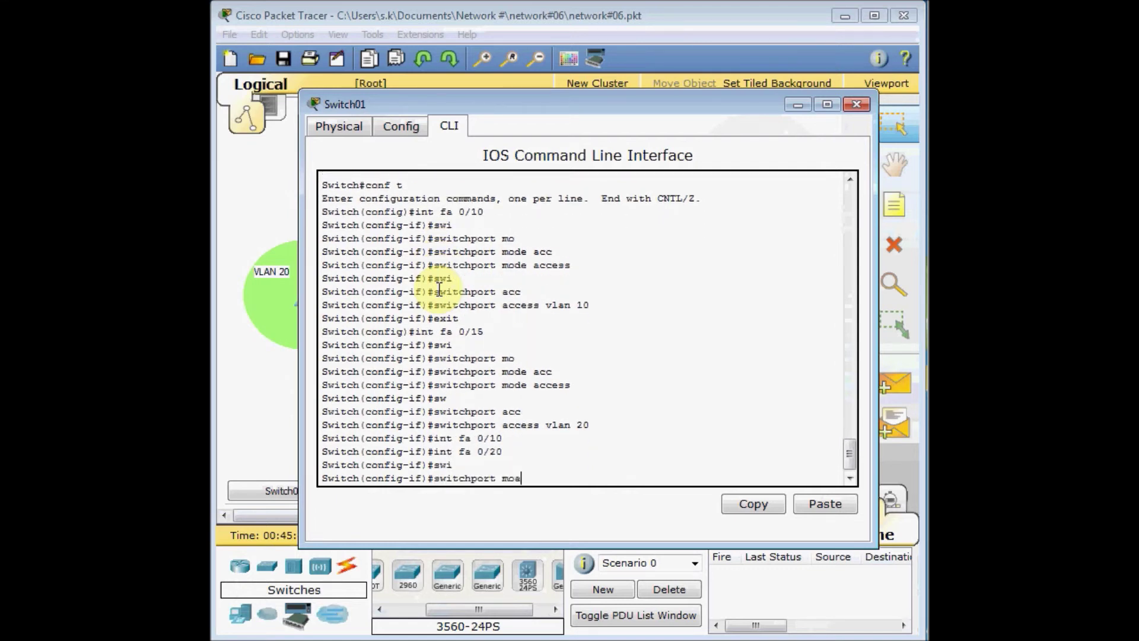
type("mod")
key("Tab")
type("acc")
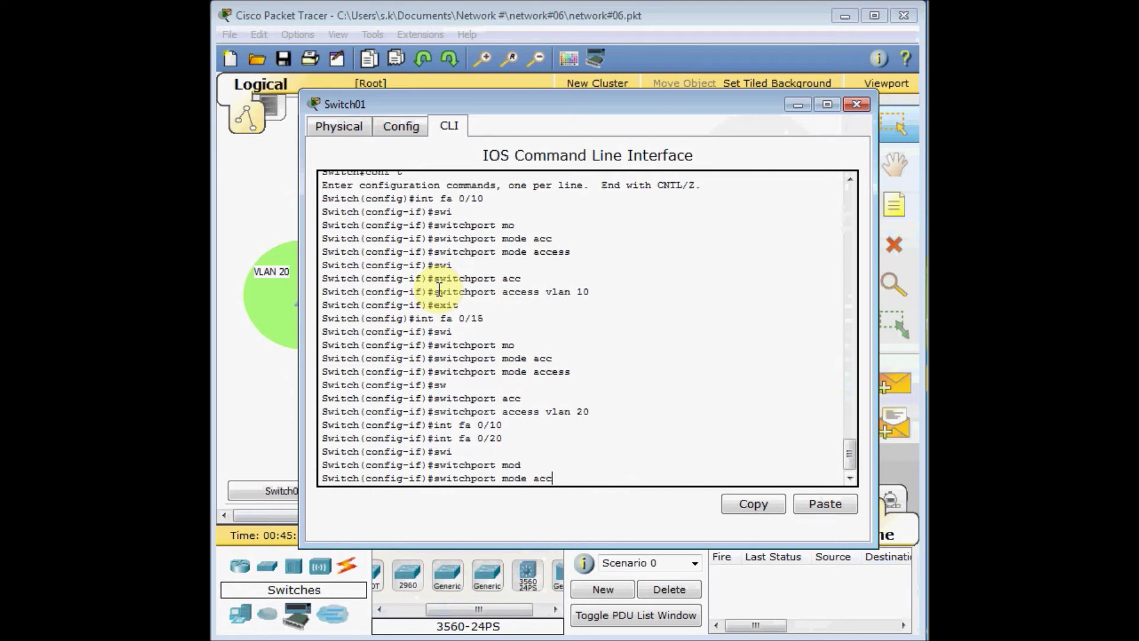
key("Tab")
key("Return")
Assign interface fa 0/20 to access VLAN 30 and return to privileged EXEC mode
type("swi")
key("Tab")
type("acc")
key("Tab")
type("vlan 30")
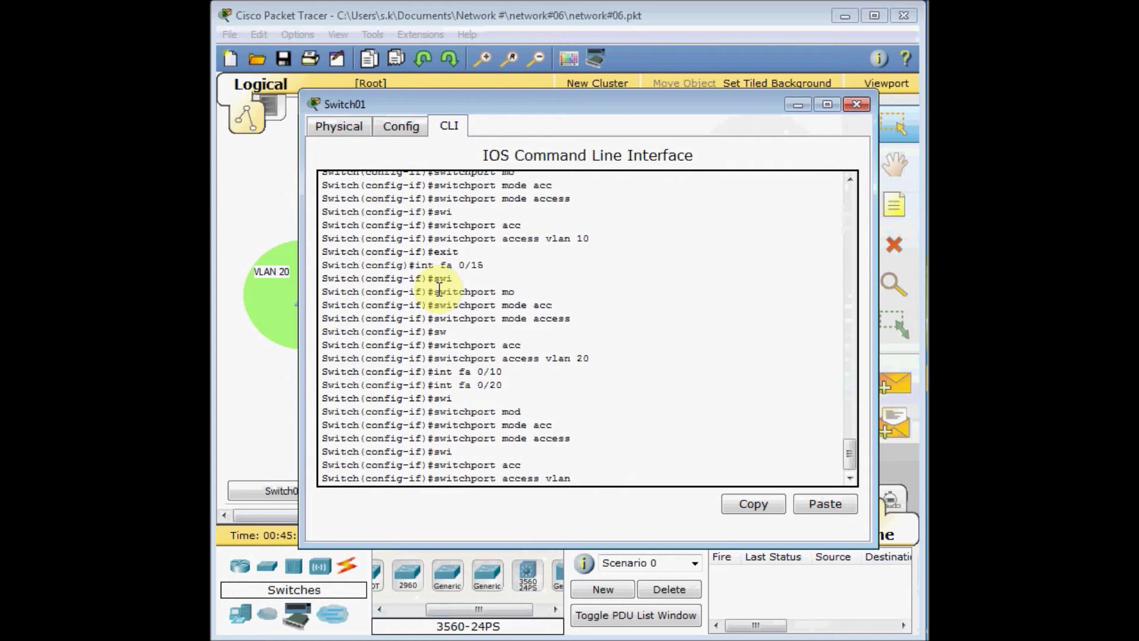
key("Return")
key("ctrl+z")
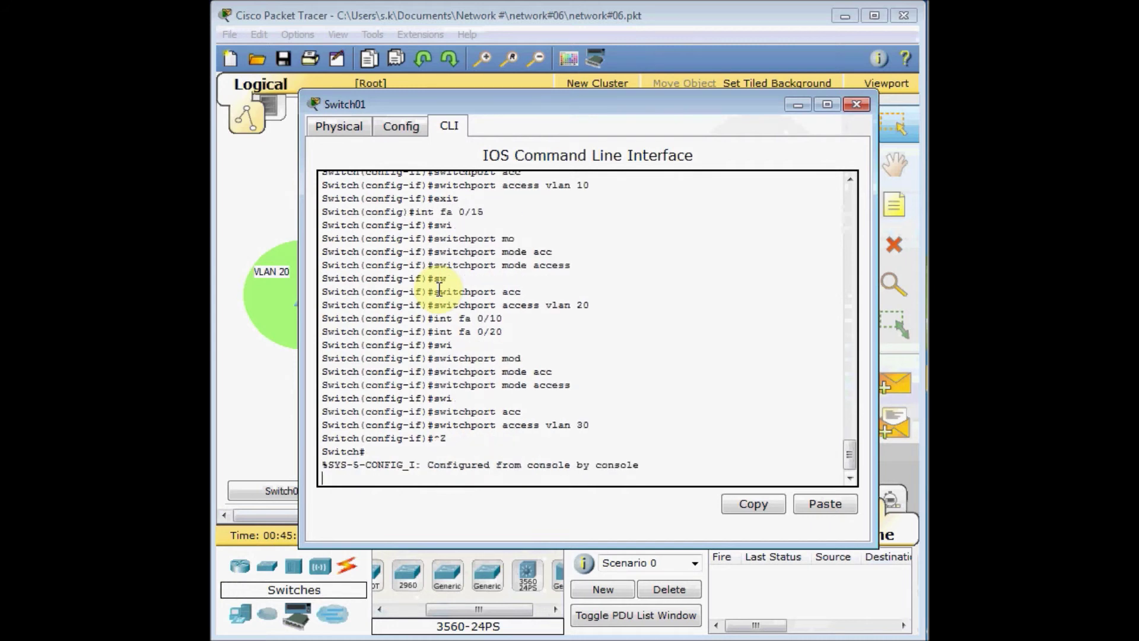
key("Return")
key("Return")
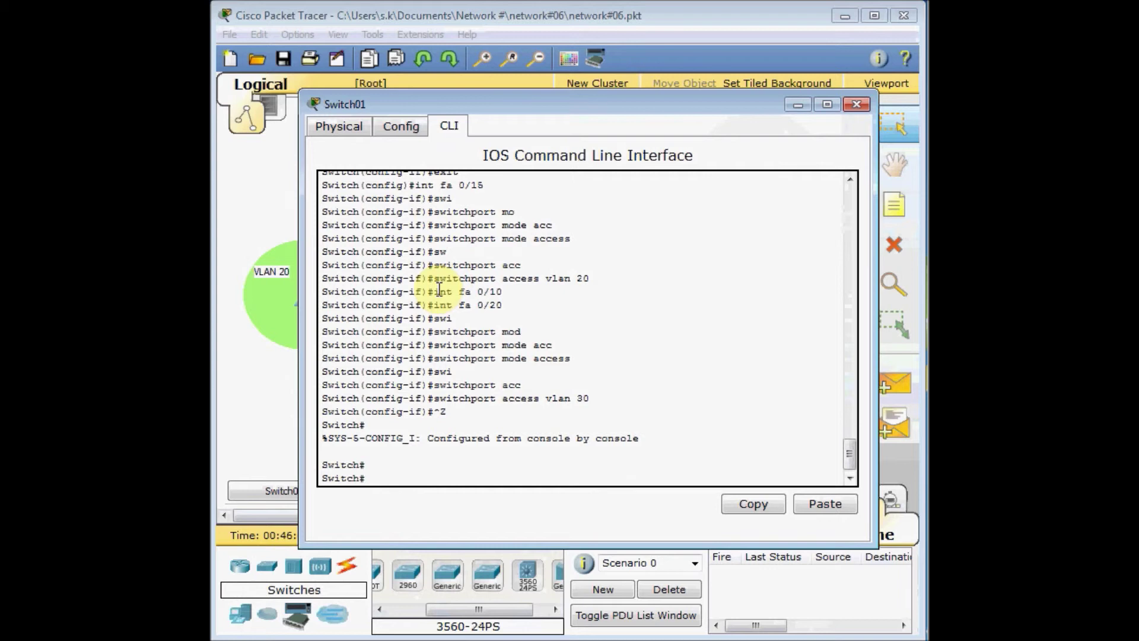
Show the switchport details of interface fa 0/10 on Switch01 and examine its access mode VLAN
type("sh int fa 0/10 s")
key("Tab")
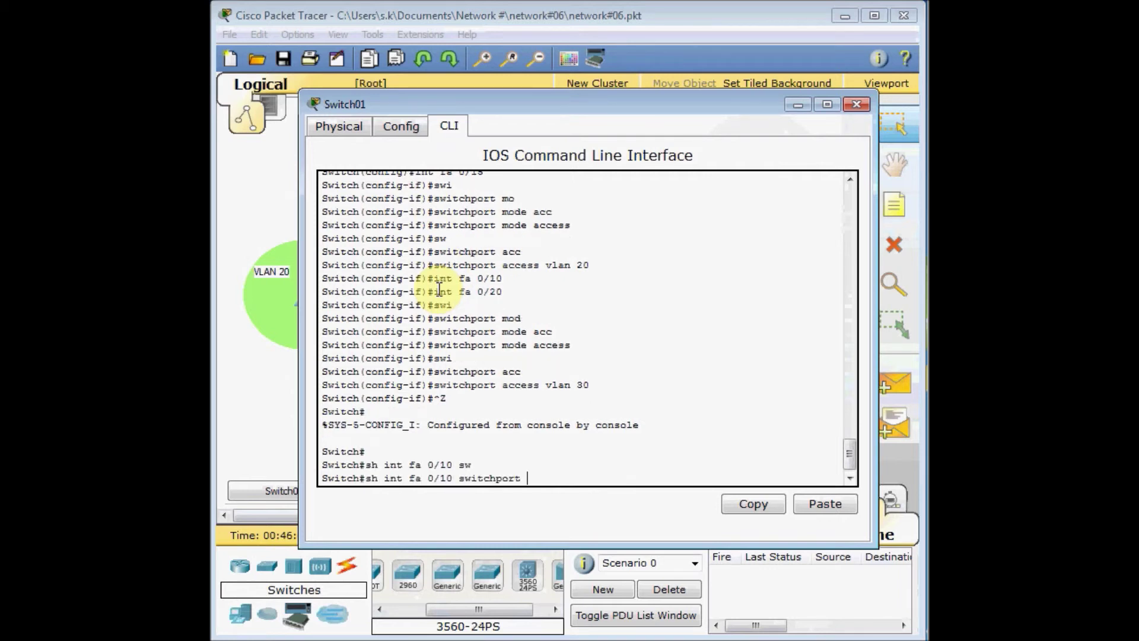
key("Return")
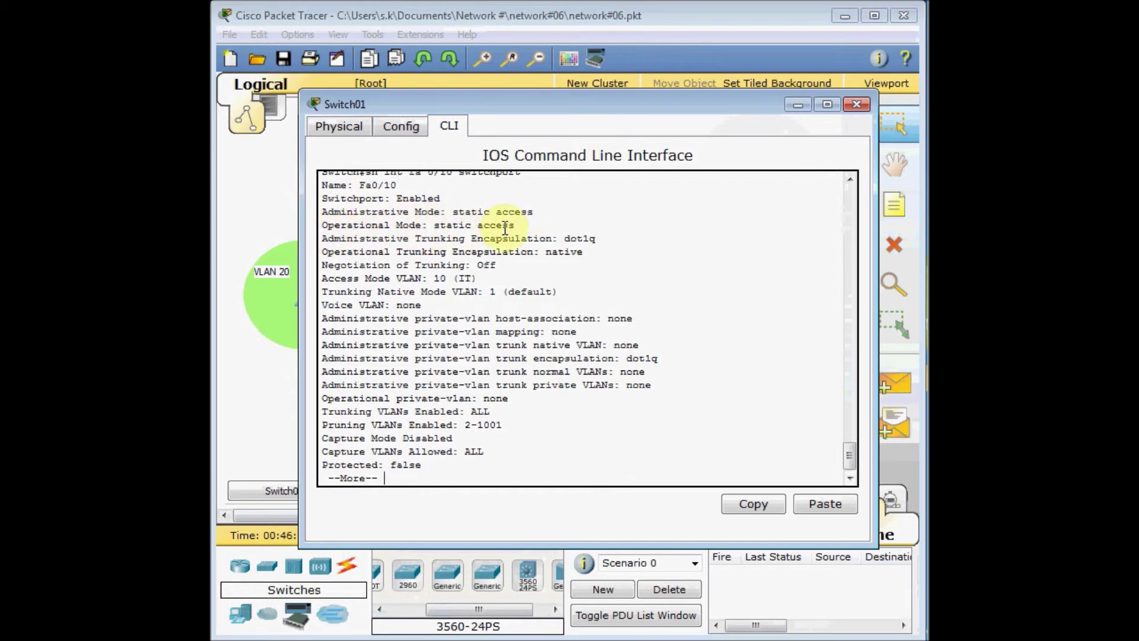
left_click_drag(335, 278, 438, 274)
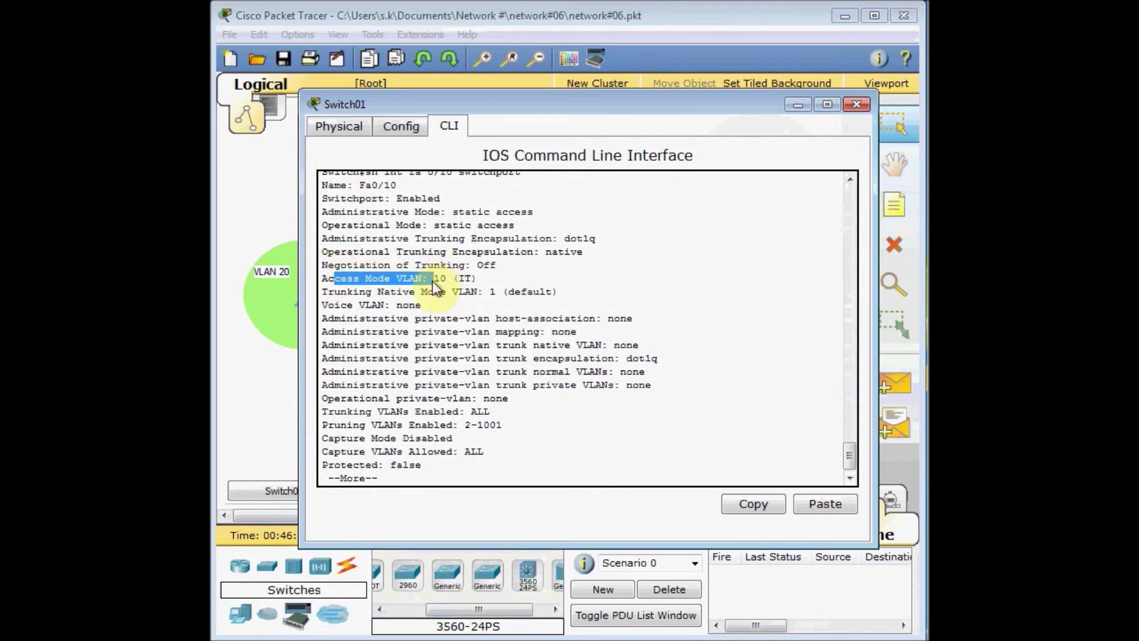
key("Return")
Show the switchport details of trunk interface fa 0/1, examine its trunking modes and encapsulation, and close Switch01's window
type("sh int fa 0/1")
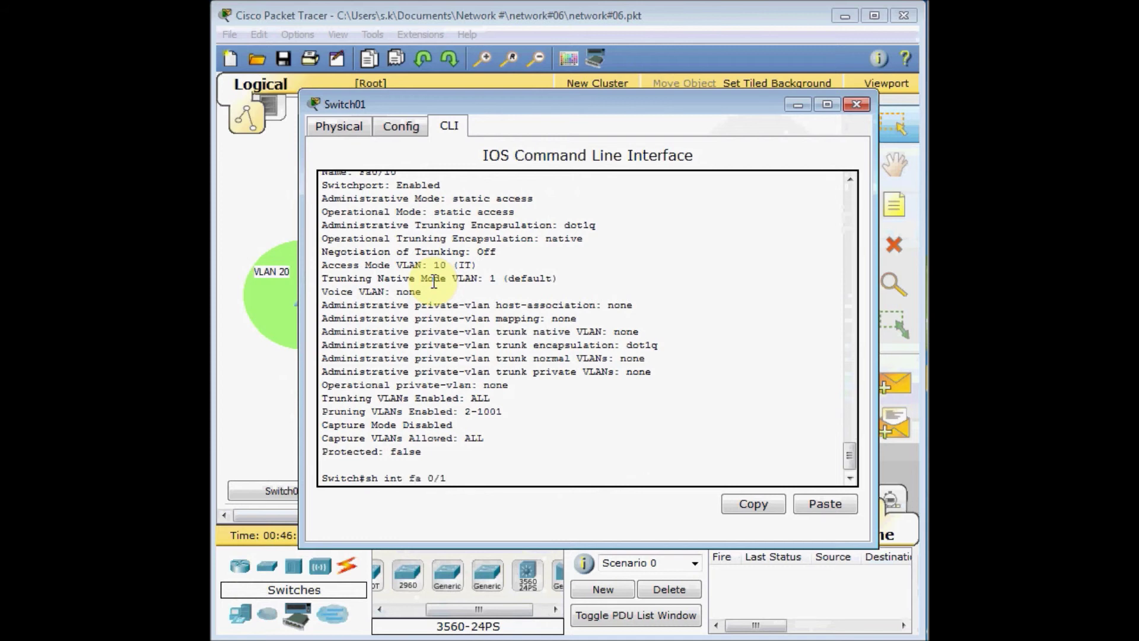
type("sw")
key("Tab")
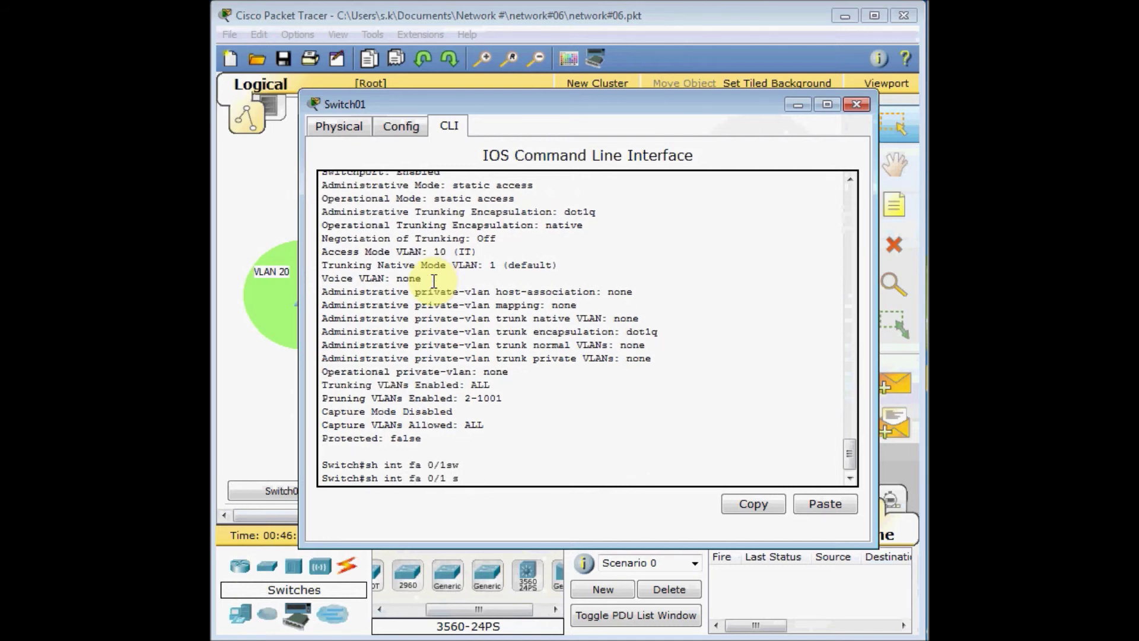
key("Tab")
key("Return")
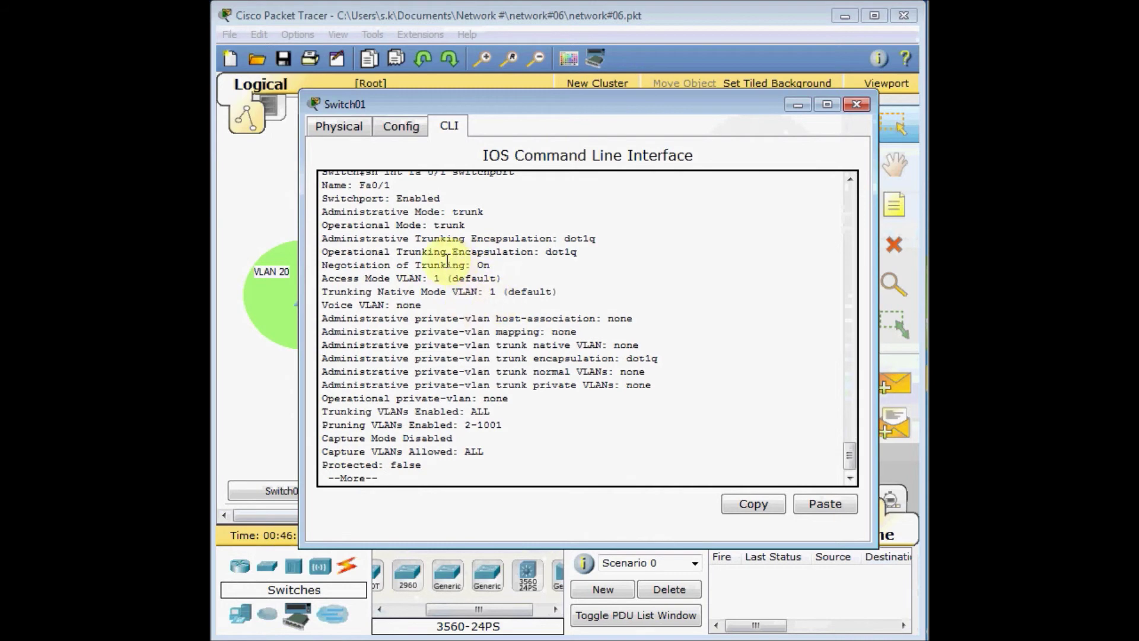
left_click(856, 105)
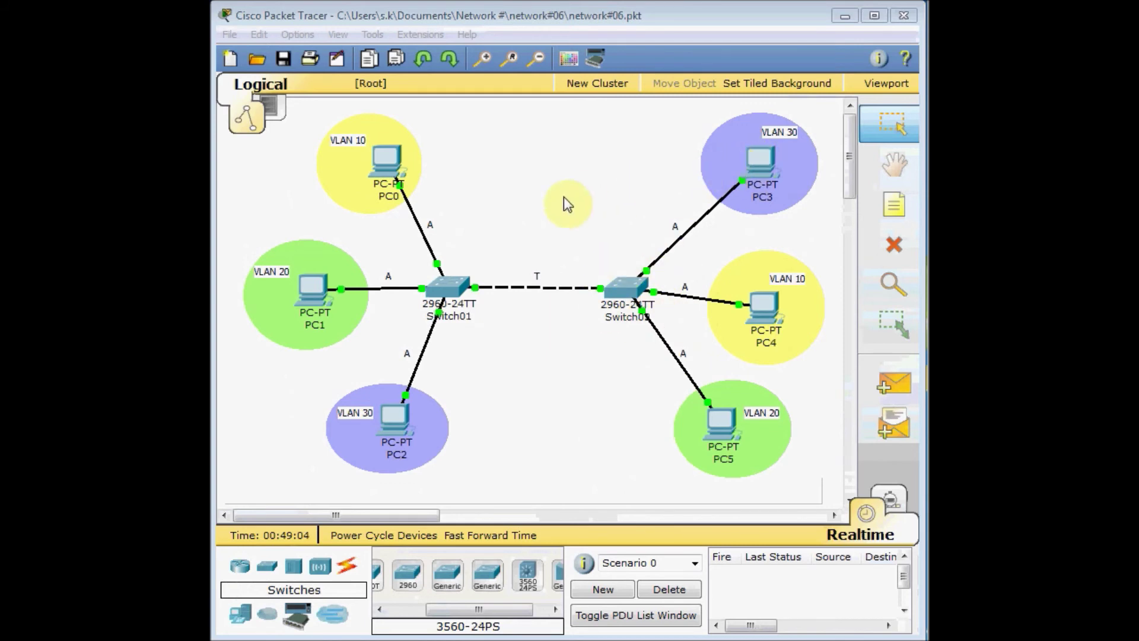
Ping 10.0.0.2 from PC0's command prompt, then close PC0's windows
left_click(390, 169)
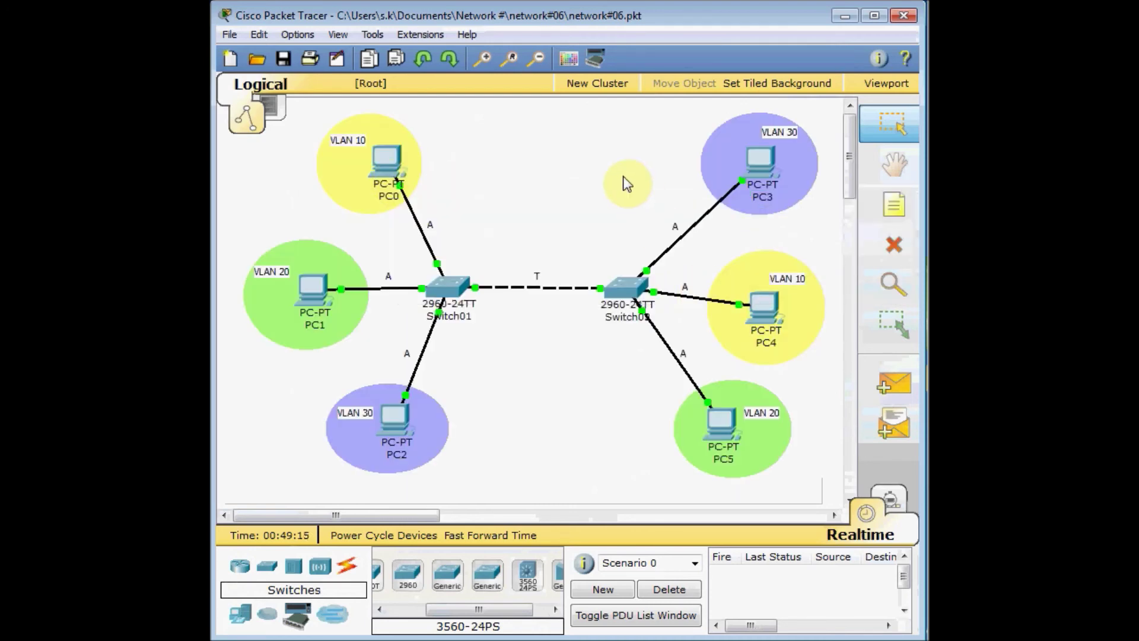
left_click(393, 167)
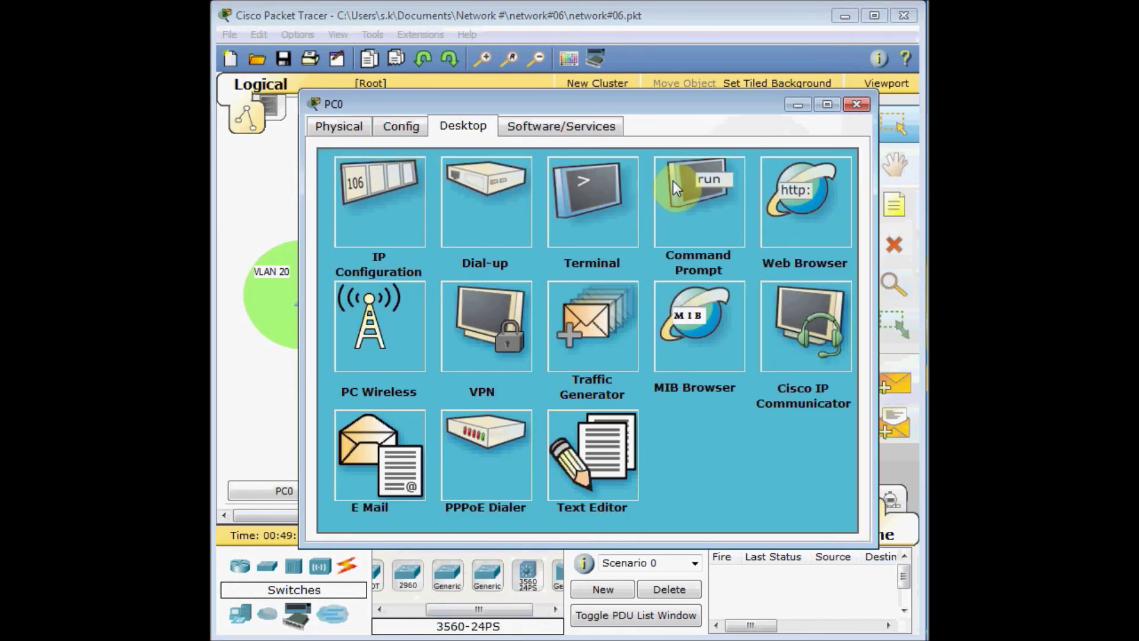
left_click(674, 185)
type("ping 10.0.0.")
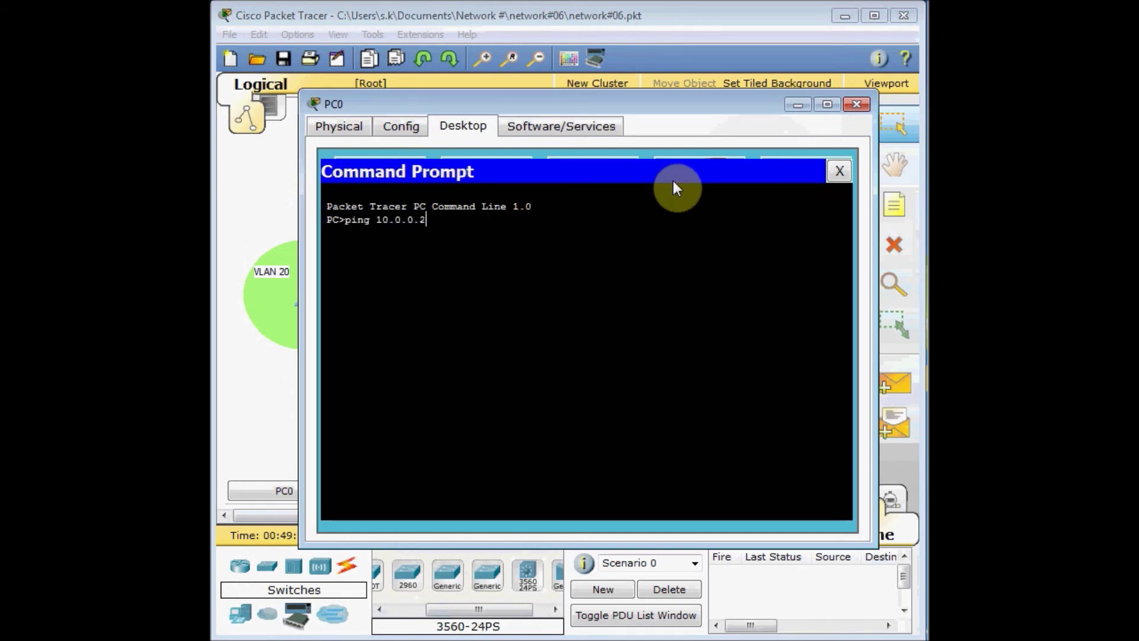
type("2")
key("Return")
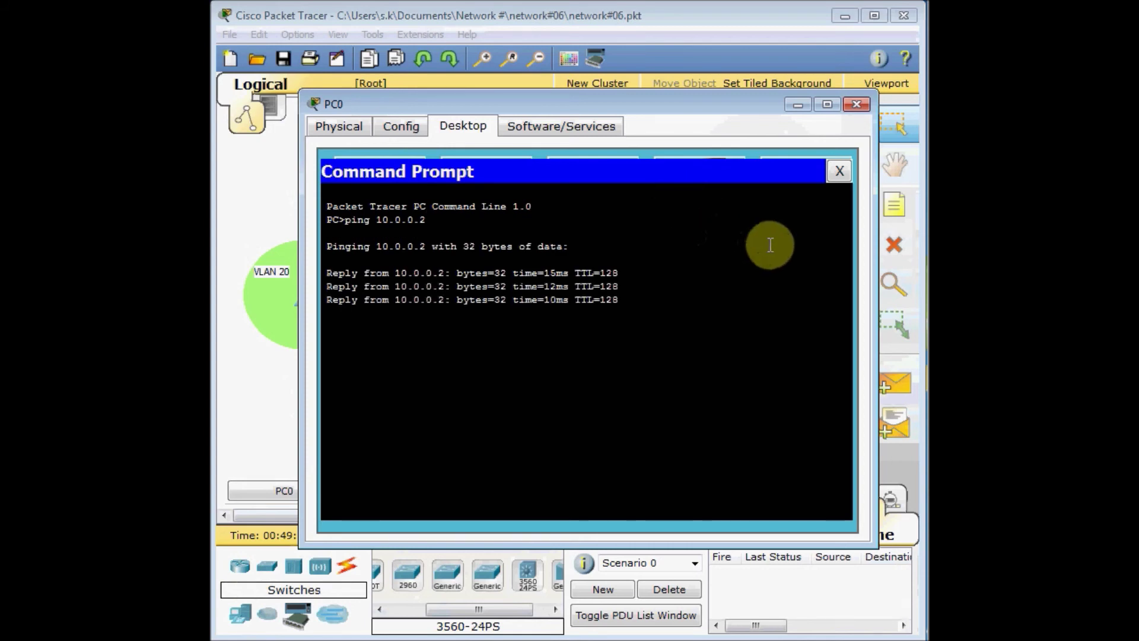
left_click(840, 174)
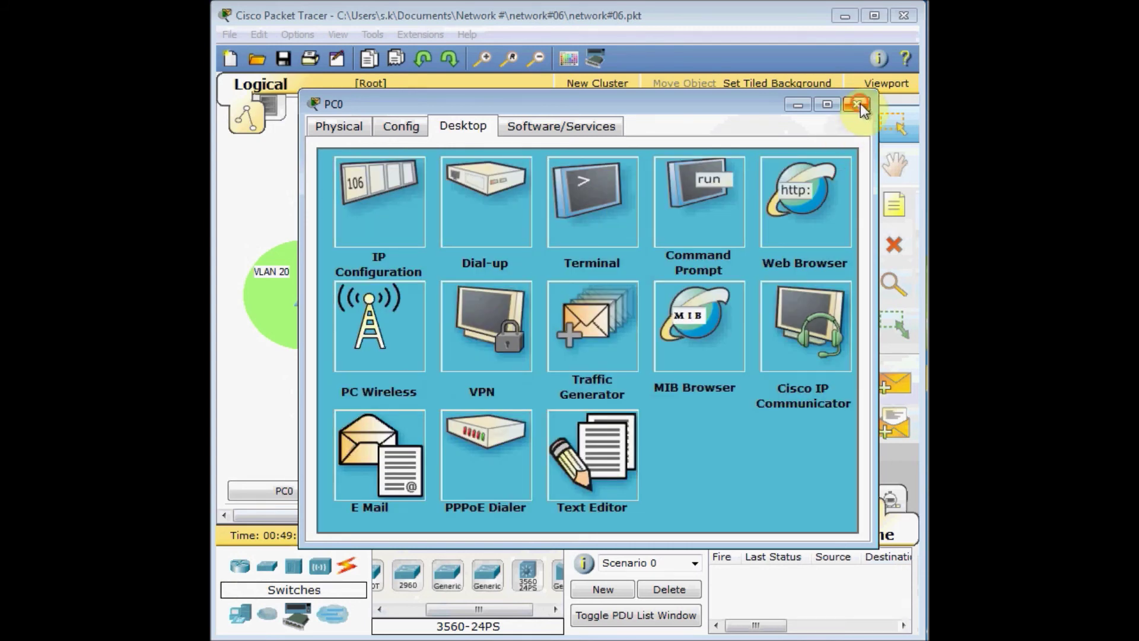
left_click(858, 105)
Send a simple PDU from PC3 to PC2 to test VLAN 30 across the trunk
left_click(890, 385)
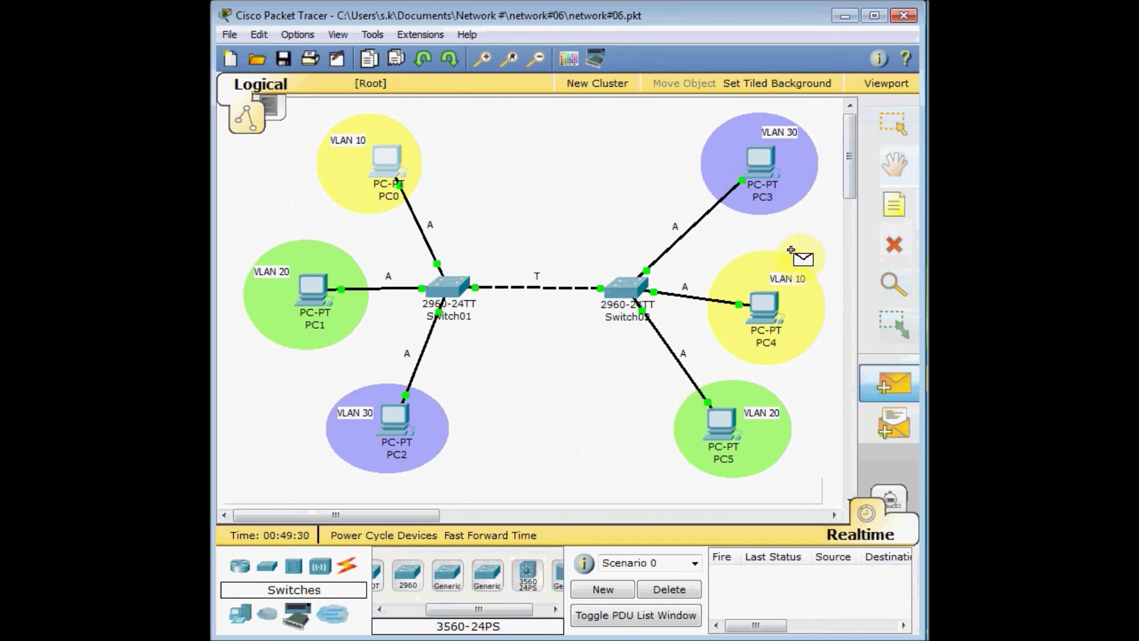
left_click(761, 166)
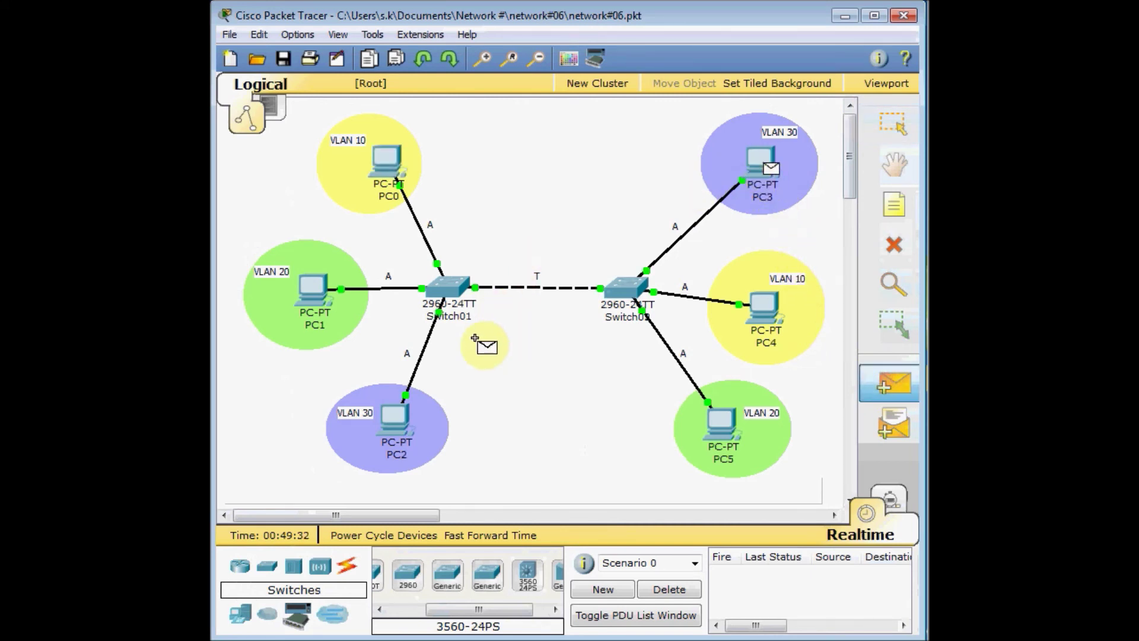
left_click(396, 426)
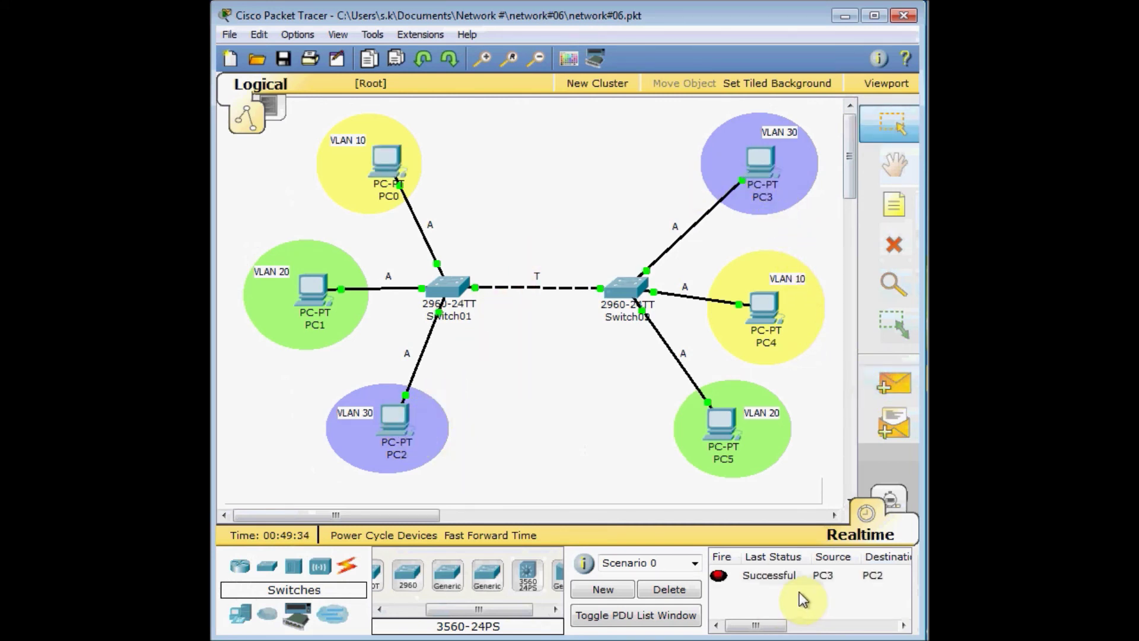
Send a simple PDU from PC1 to PC5 to test VLAN 20 across the trunk
left_click(883, 389)
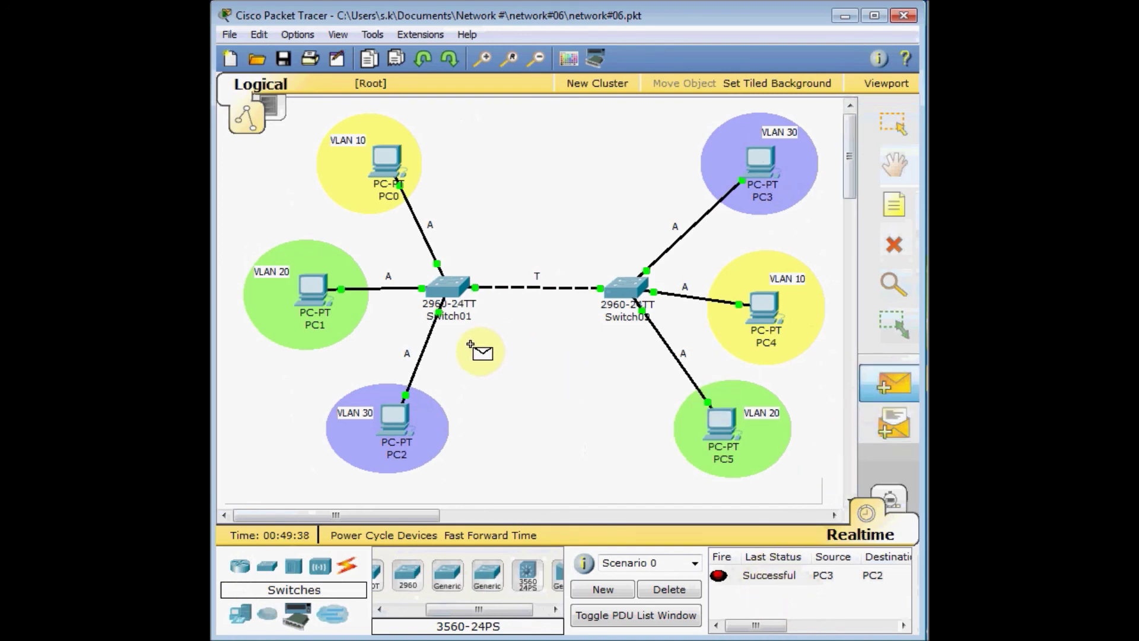
left_click(320, 298)
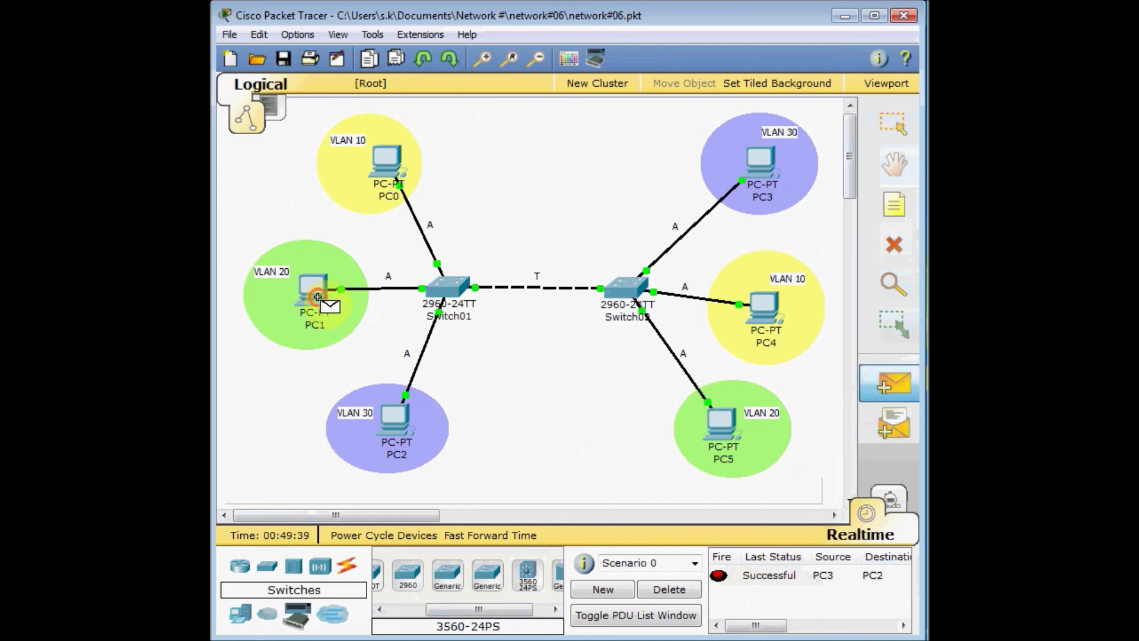
left_click(716, 416)
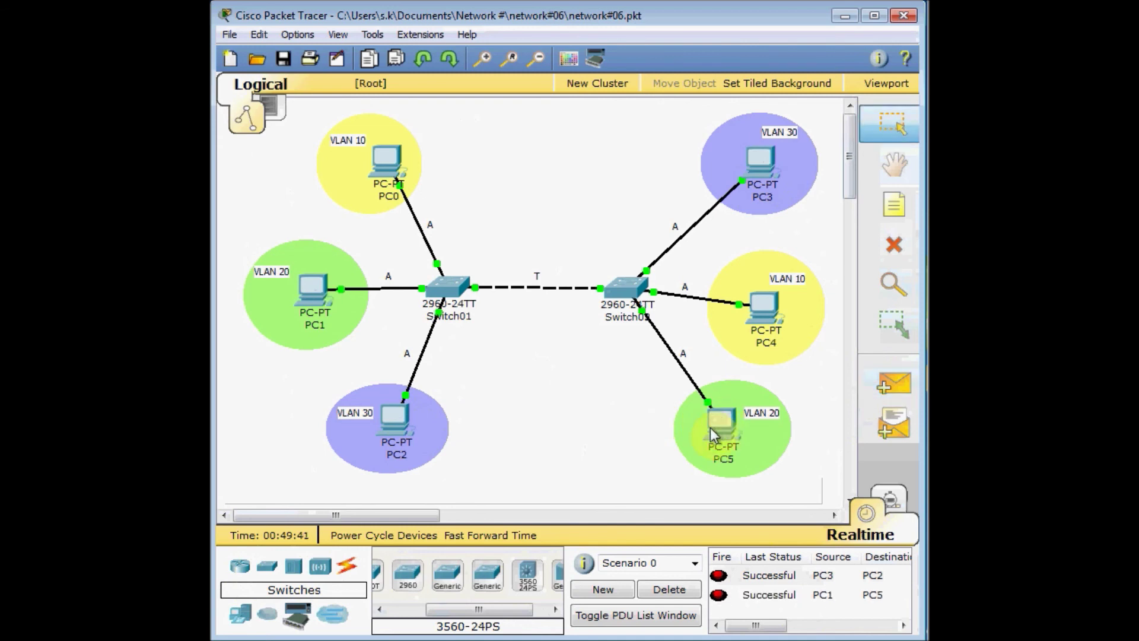
Send a simple PDU from PC4 to PC0 to test VLAN 10 across the trunk
left_click(888, 386)
left_click(752, 299)
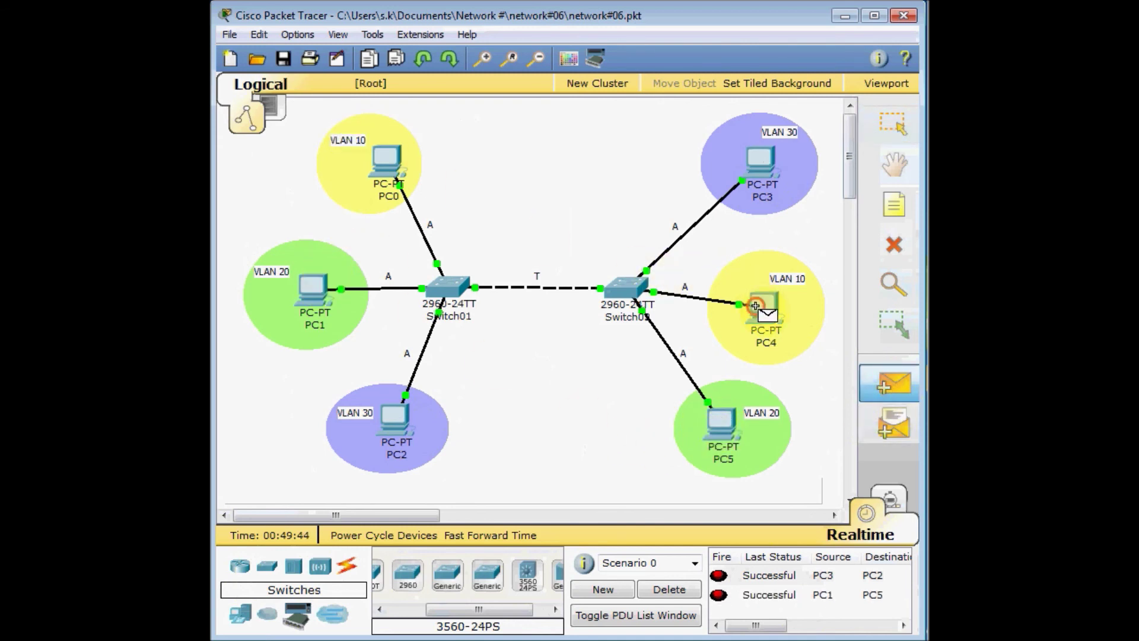
left_click(403, 166)
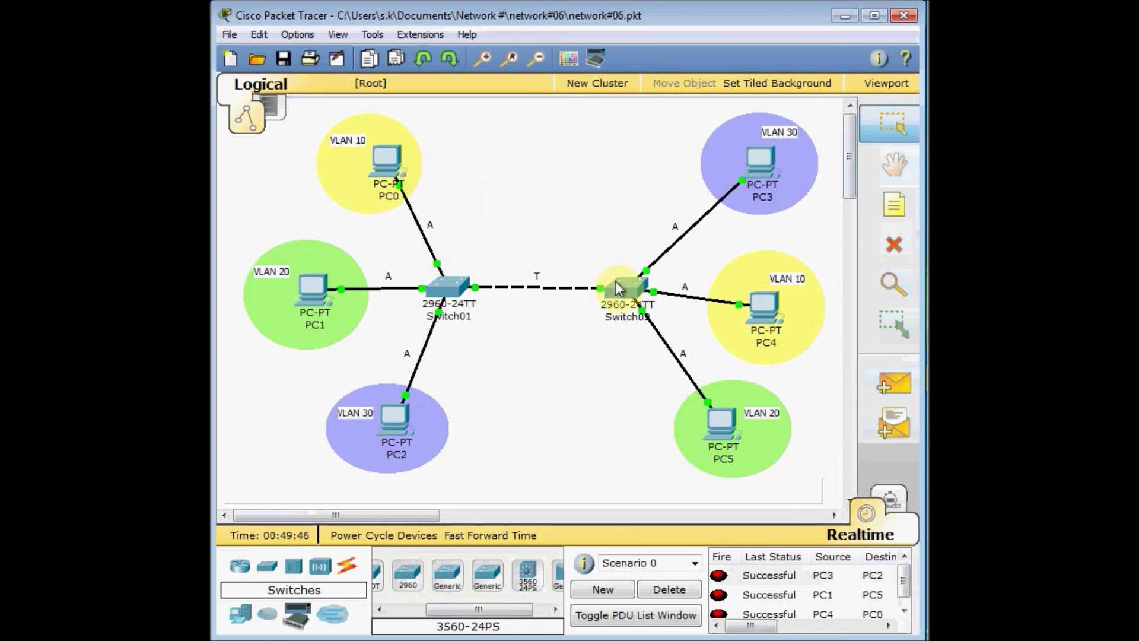